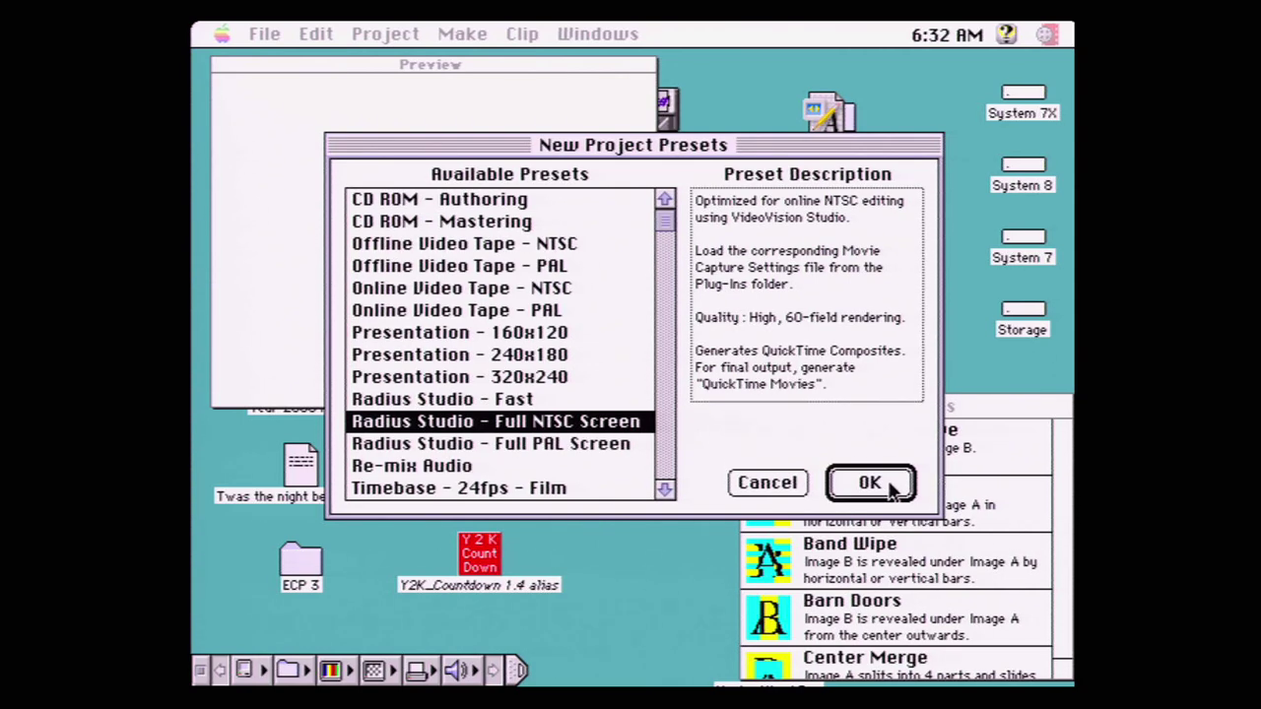
# - Create a new project with the Radius Studio - Full NTSC Screen preset
pyautogui.click(600, 406)
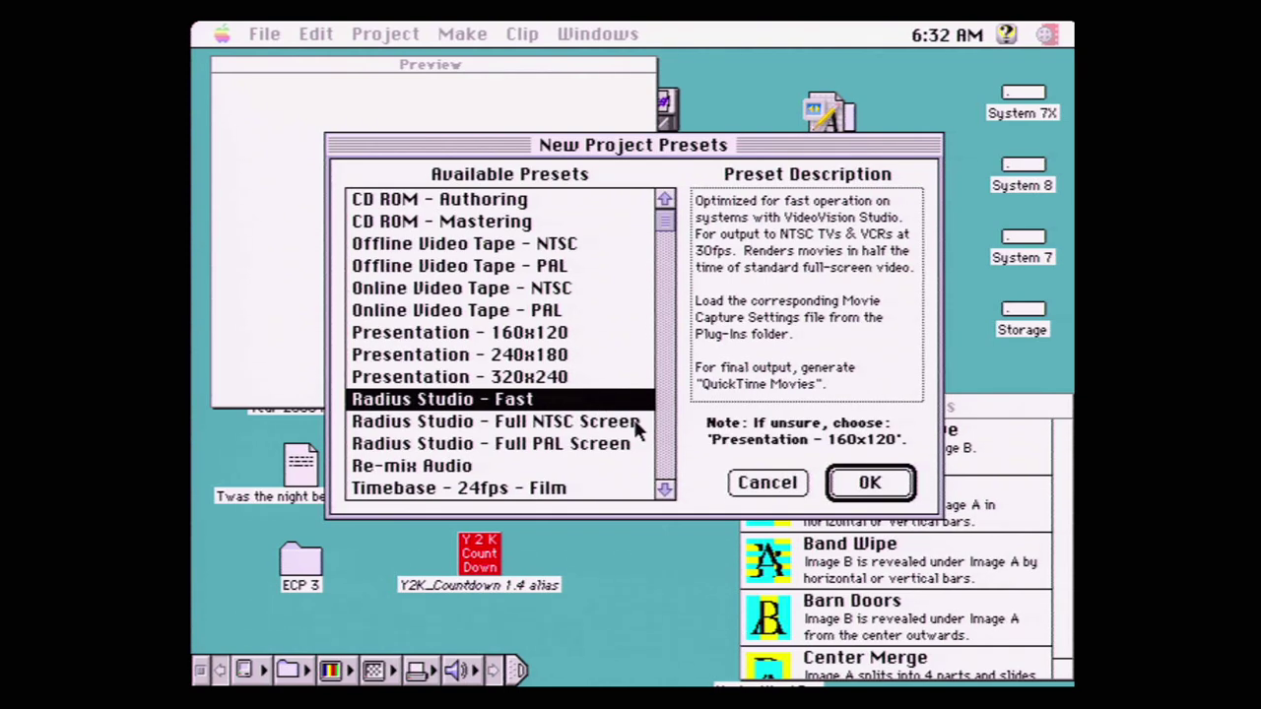
pyautogui.click(636, 423)
pyautogui.click(904, 489)
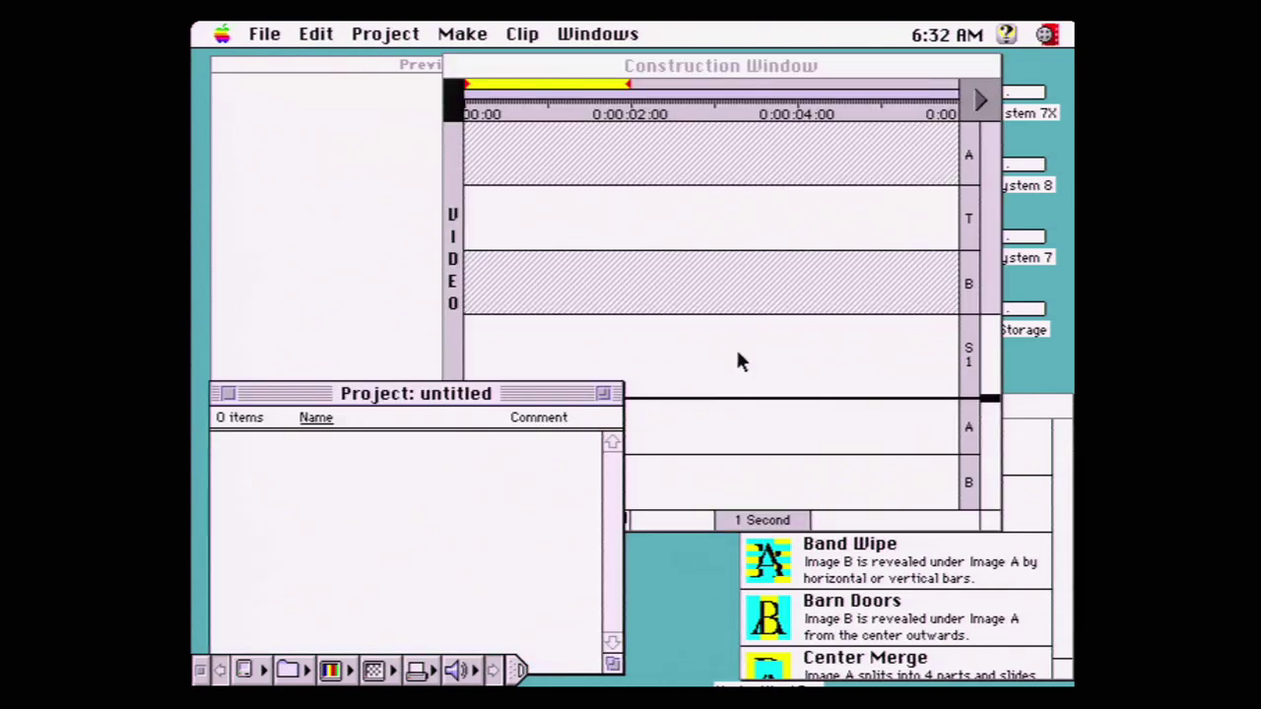
# - Start a movie capture, record a test clip from the incoming video, and stop the recording
pyautogui.moveTo(271, 29); pyautogui.dragTo(522, 170)
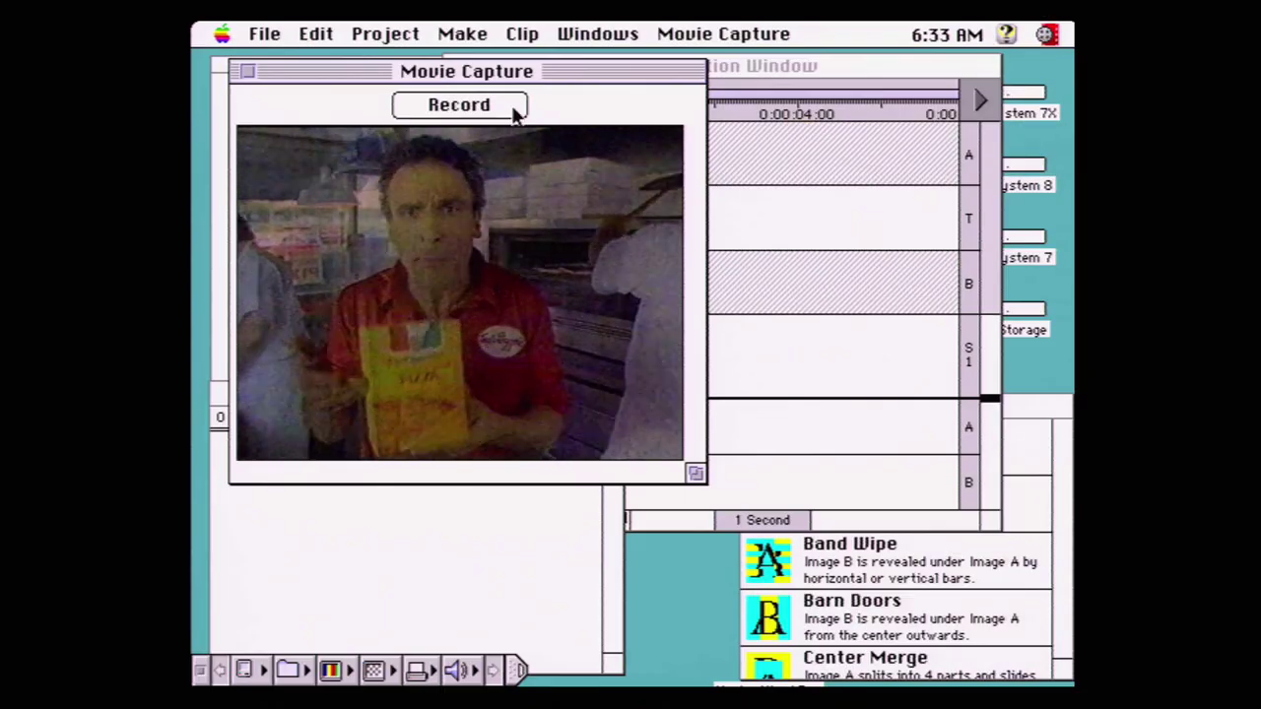
pyautogui.click(515, 110)
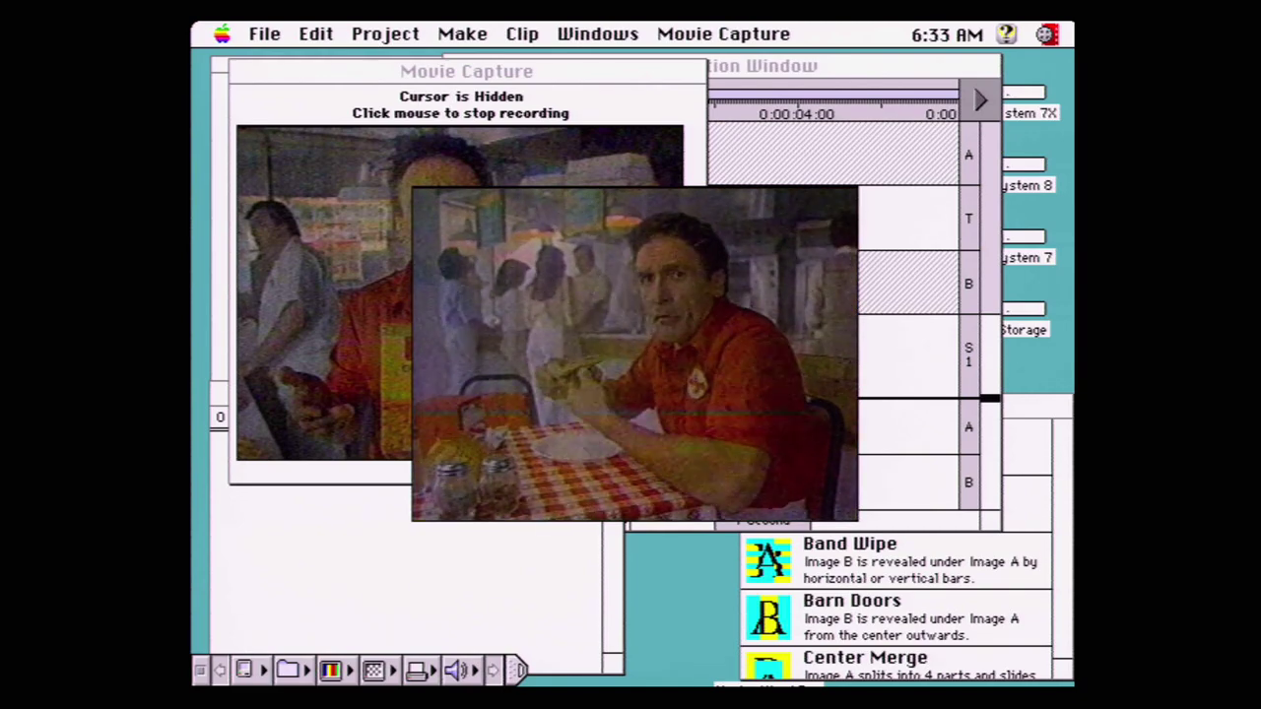
pyautogui.click(579, 216)
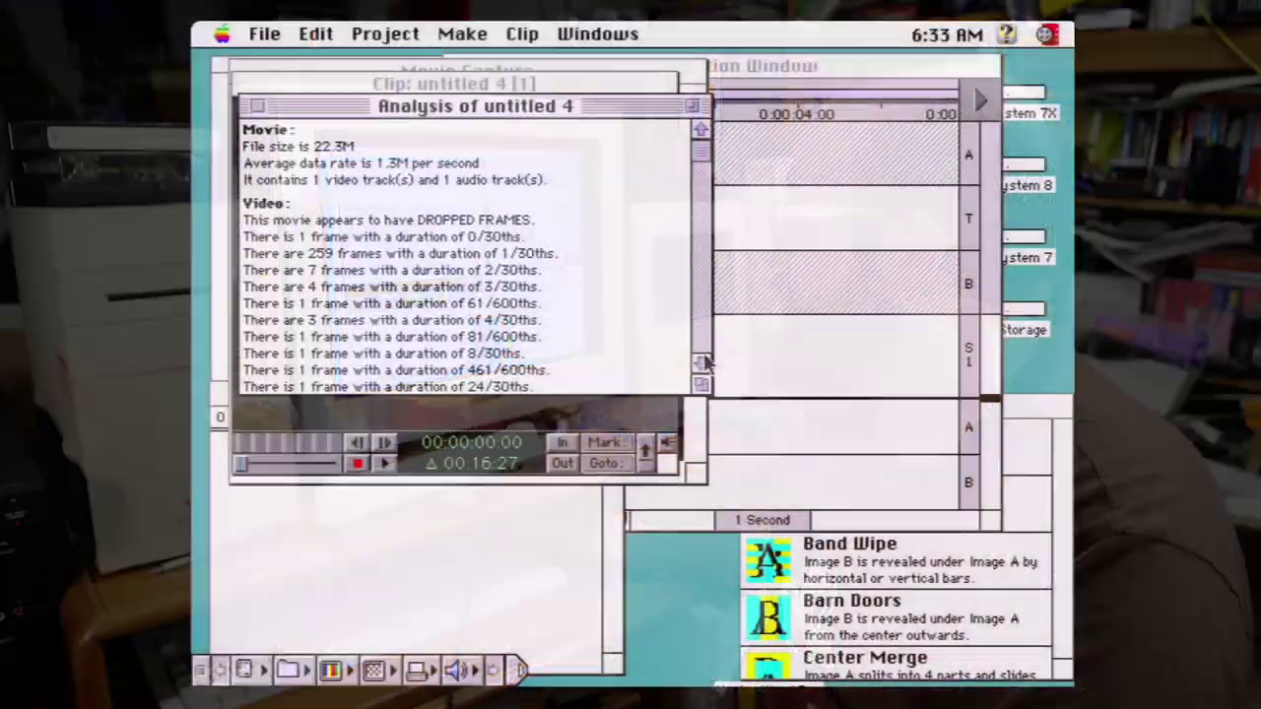
# - Read through the dropped-frame analysis of the captured clip, close it, and play the clip back
pyautogui.click(702, 364)
pyautogui.moveTo(702, 364); pyautogui.dragTo(702, 364)
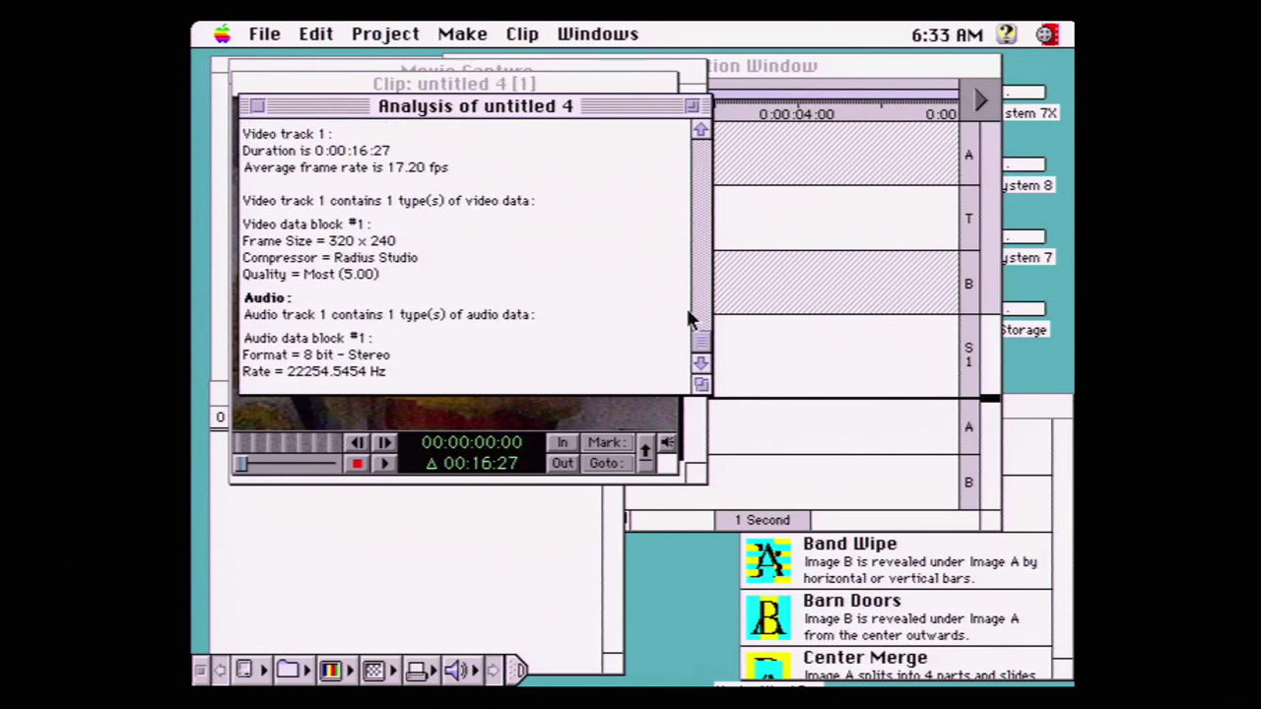
pyautogui.click(257, 106)
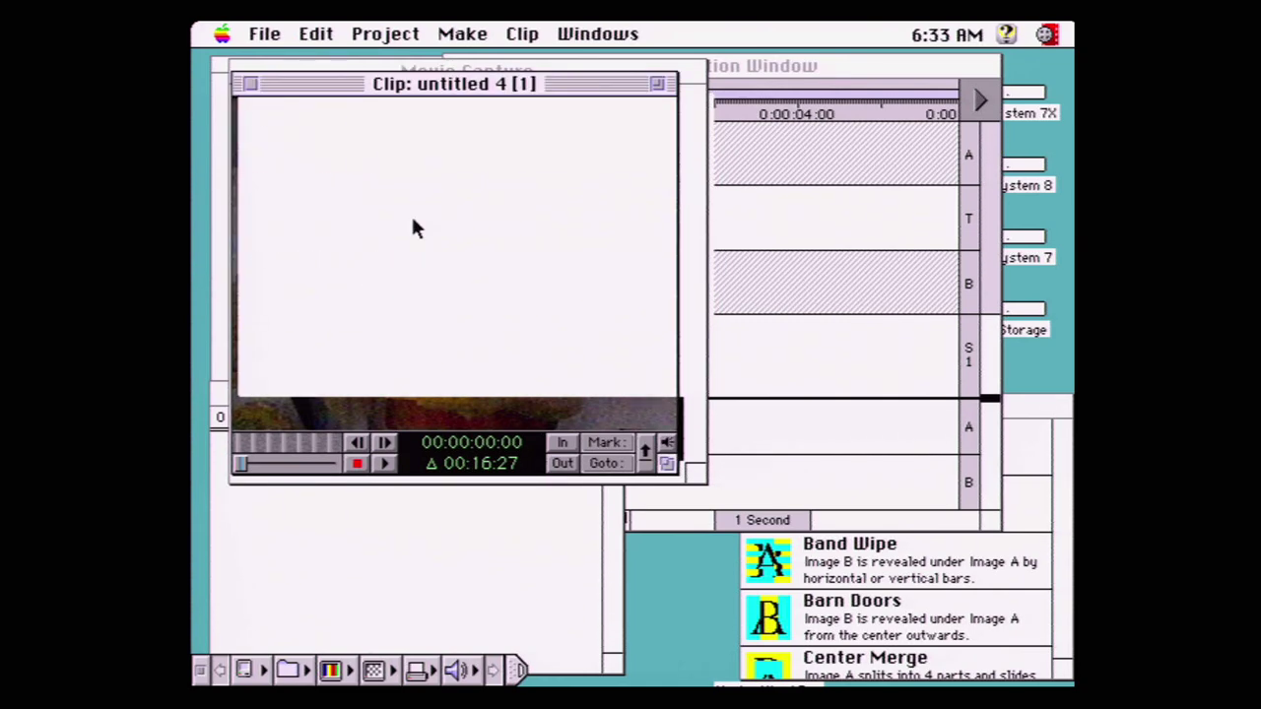
pyautogui.click(385, 465)
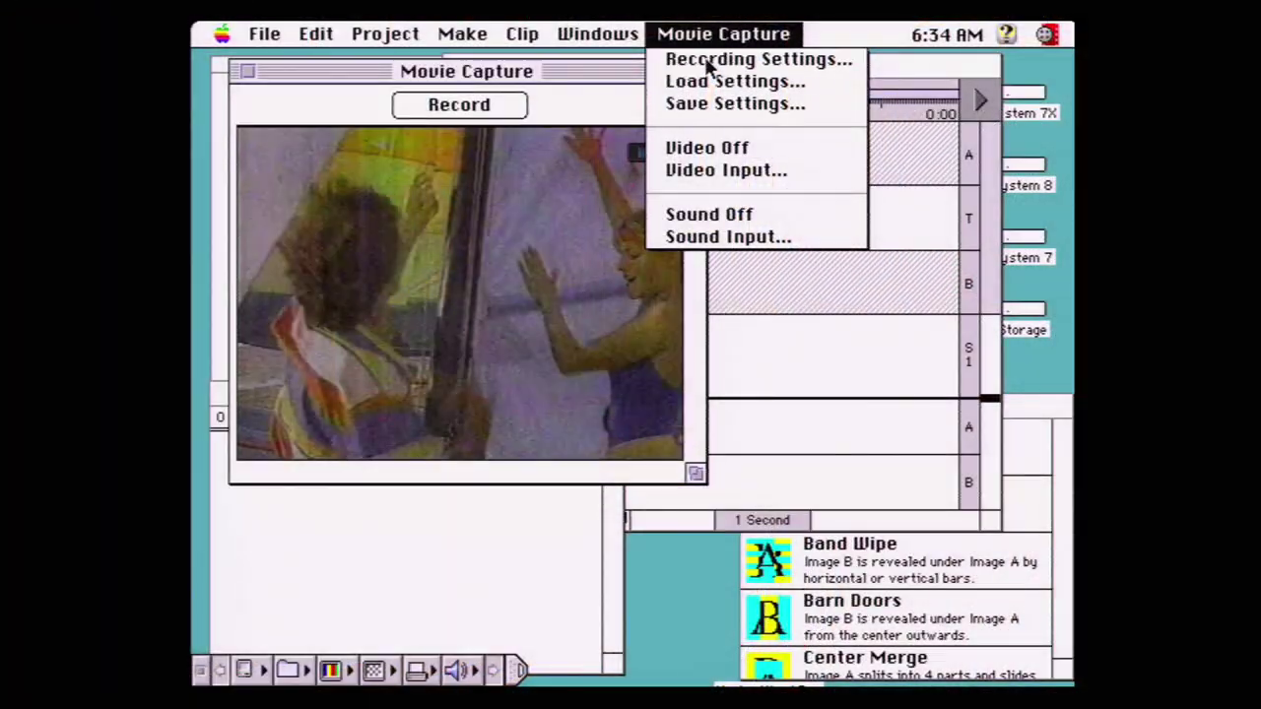
# - Adjust the movie capture's recording settings and record another test clip
pyautogui.click(746, 56)
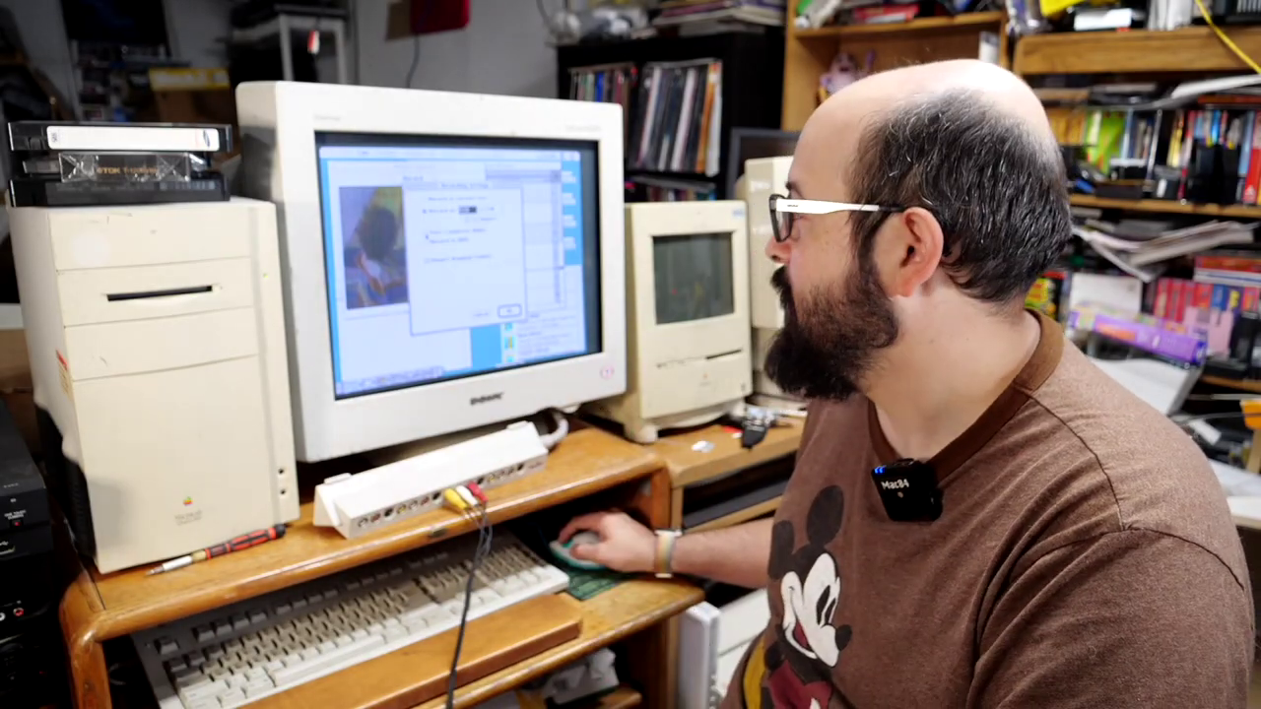
pyautogui.click(507, 311)
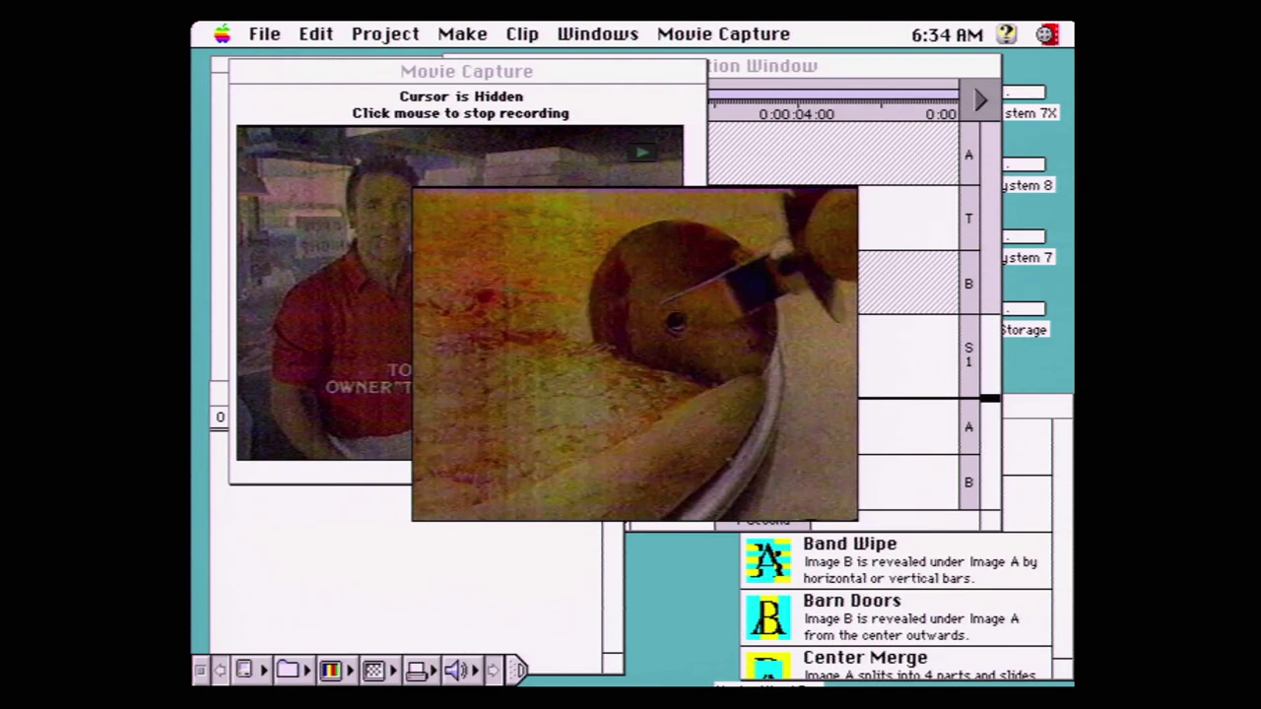
pyautogui.click(584, 98)
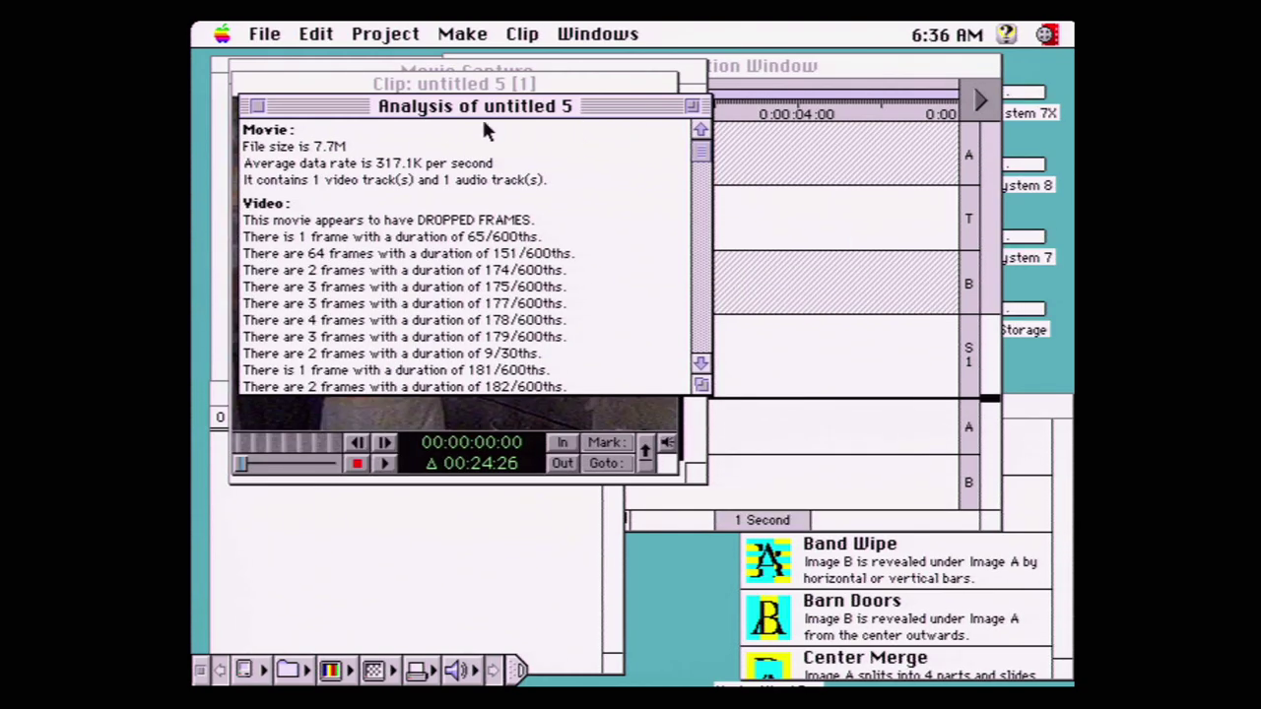
# - Examine the second clip's frame analysis, close the report, and play that clip
pyautogui.click(701, 345)
pyautogui.click(256, 107)
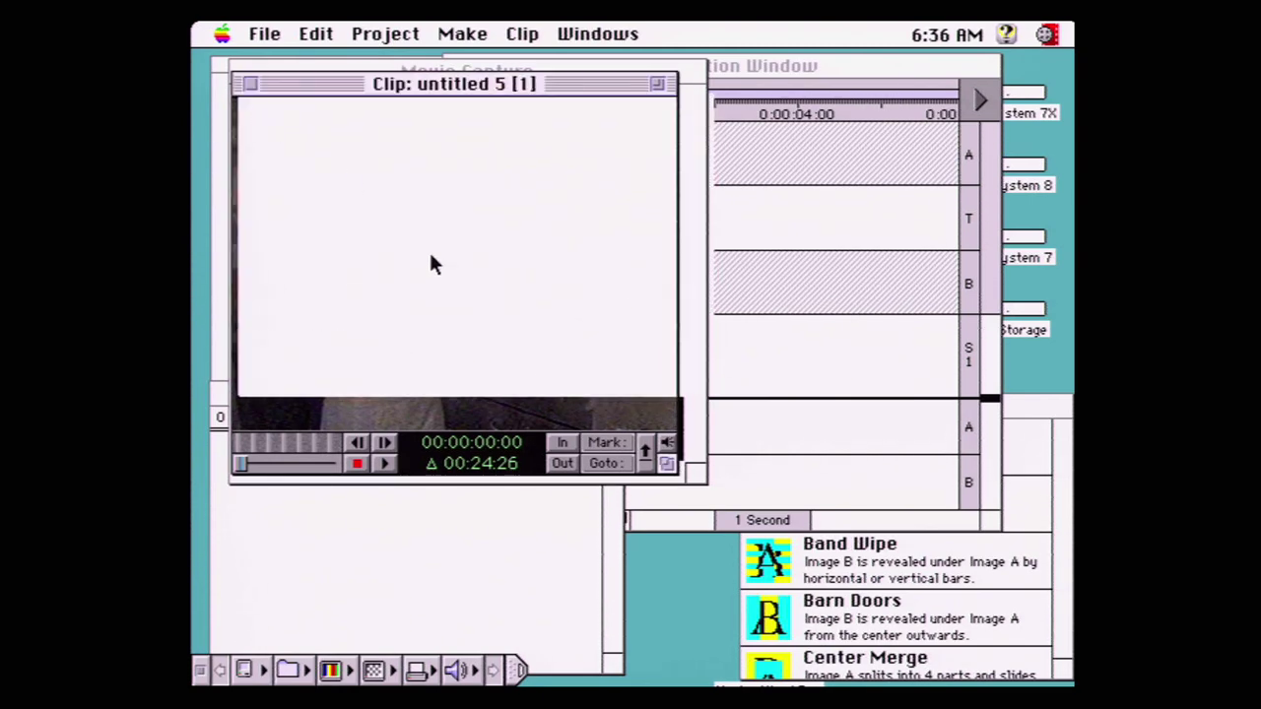
pyautogui.click(388, 465)
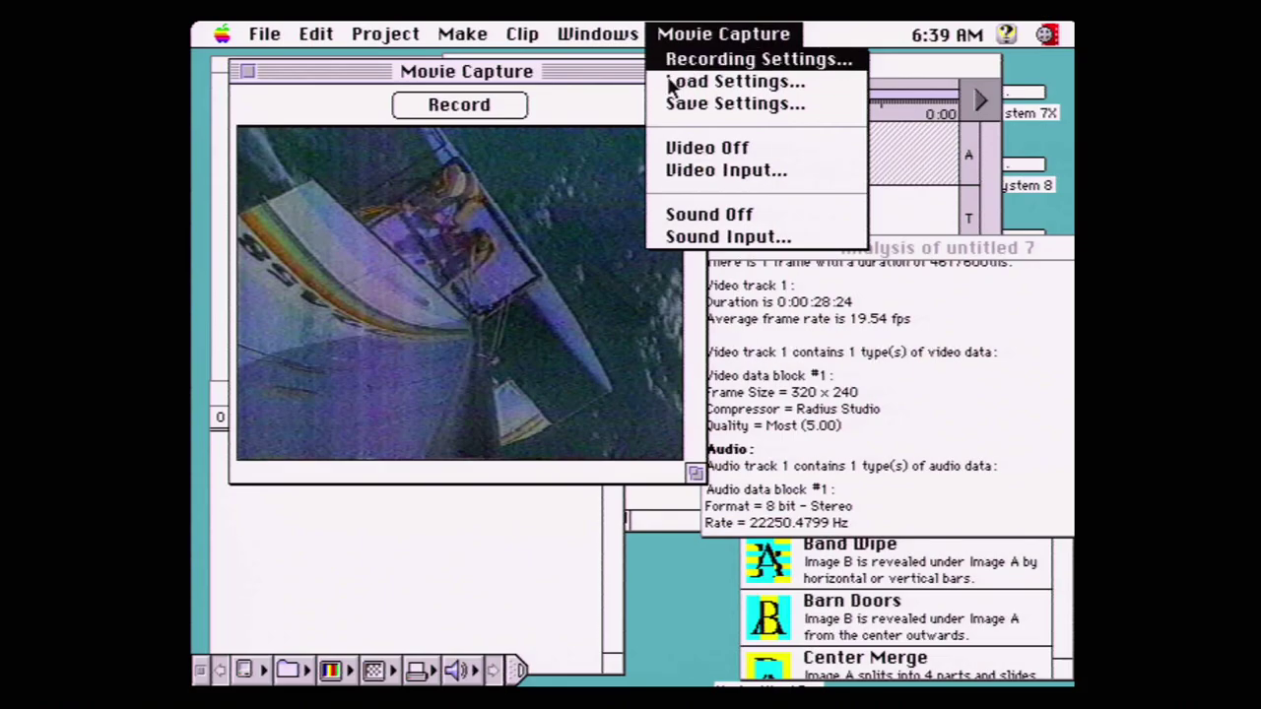
# - Confirm recording at 320 x 240 with Record to RAM and Report dropped frames on, and try to record a clip
pyautogui.click(729, 56)
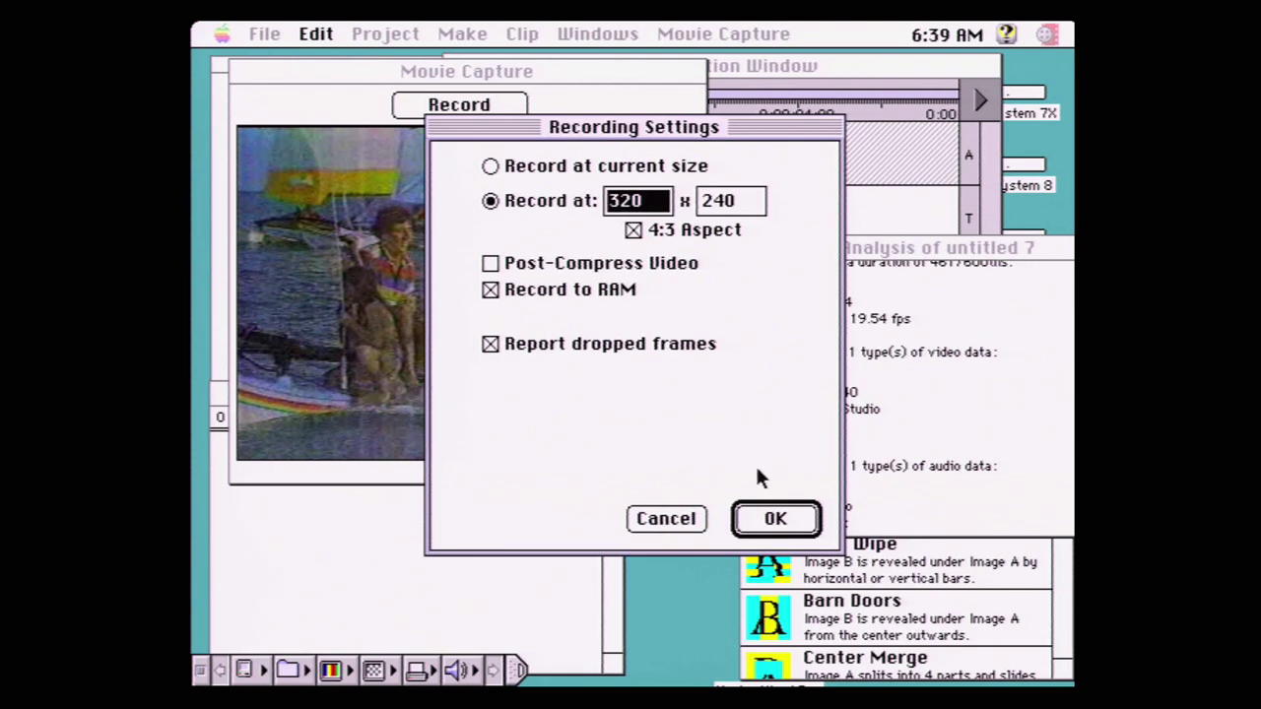
pyautogui.click(777, 519)
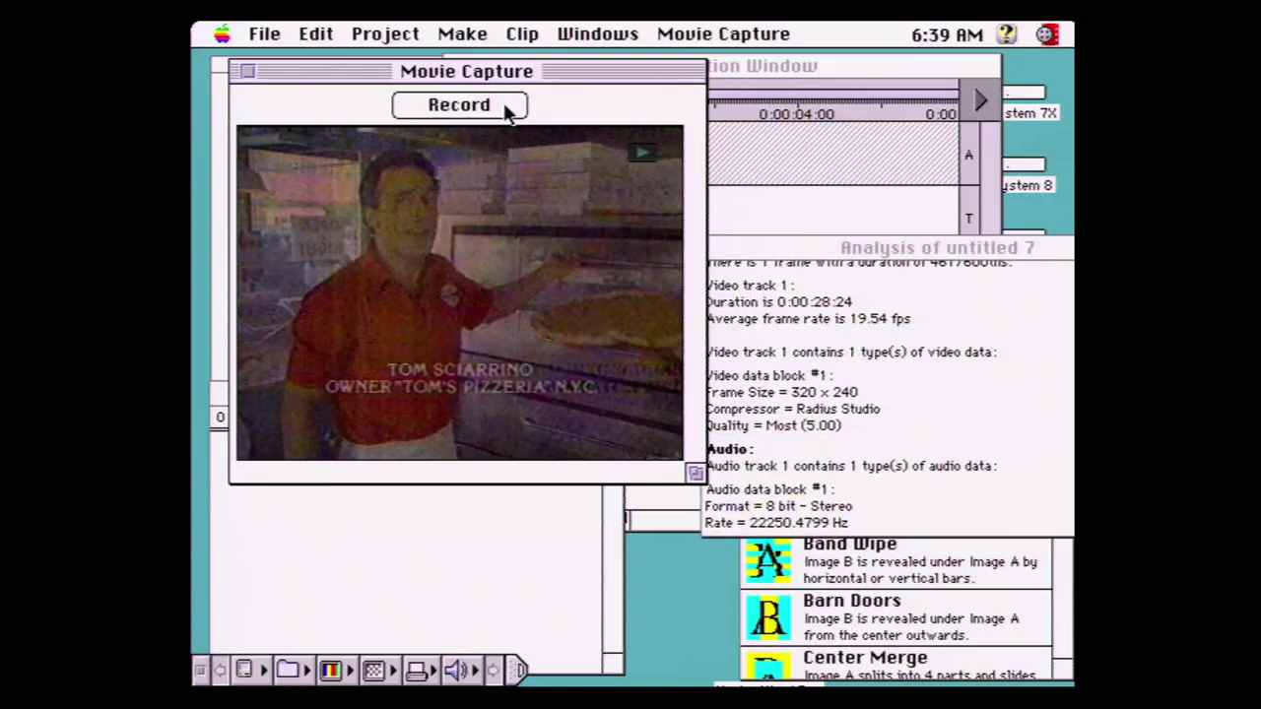
pyautogui.click(507, 108)
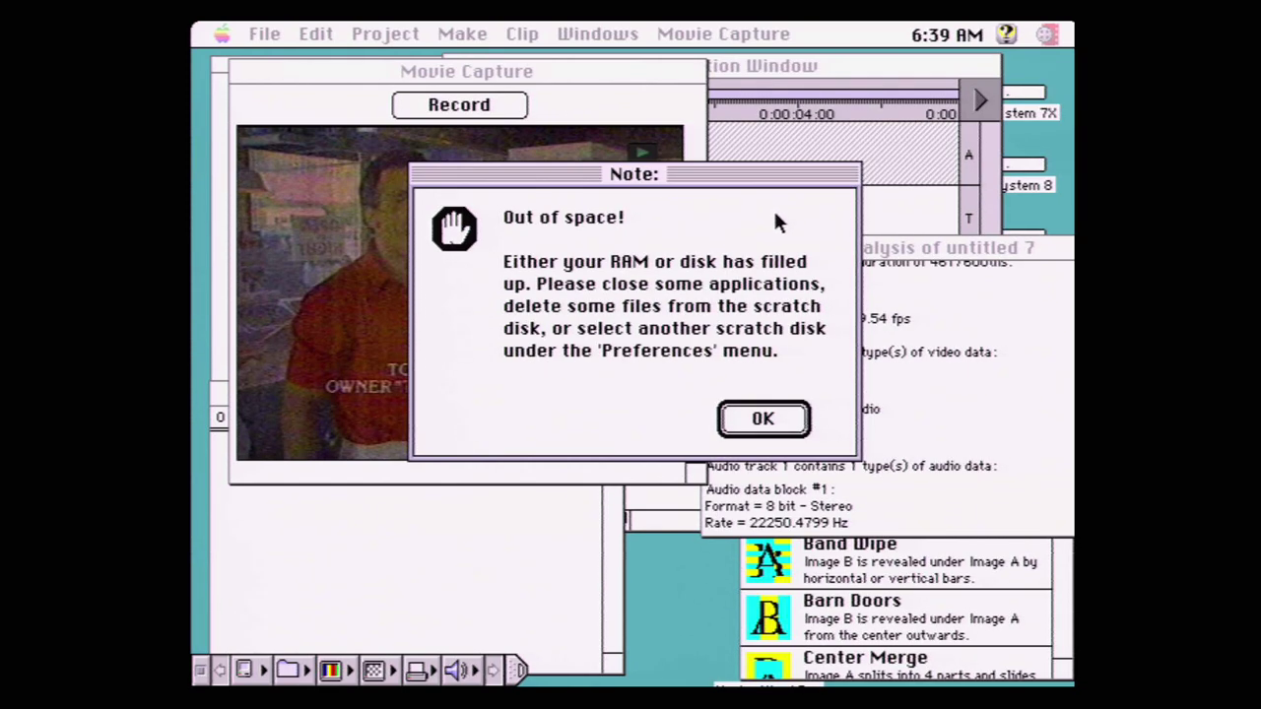
pyautogui.click(786, 422)
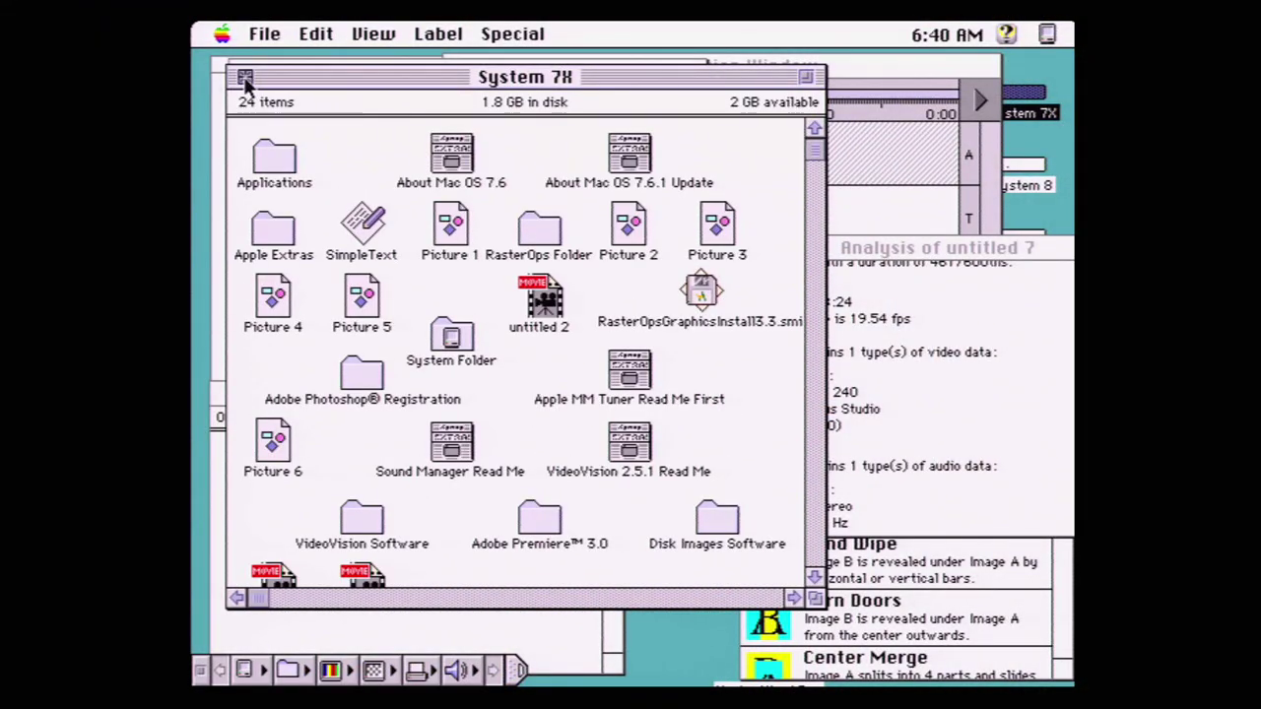
# - Close the System 7X disk window, check memory use in About This Computer, and return to Movie Capture
pyautogui.click(244, 77)
pyautogui.moveTo(222, 33); pyautogui.dragTo(225, 56)
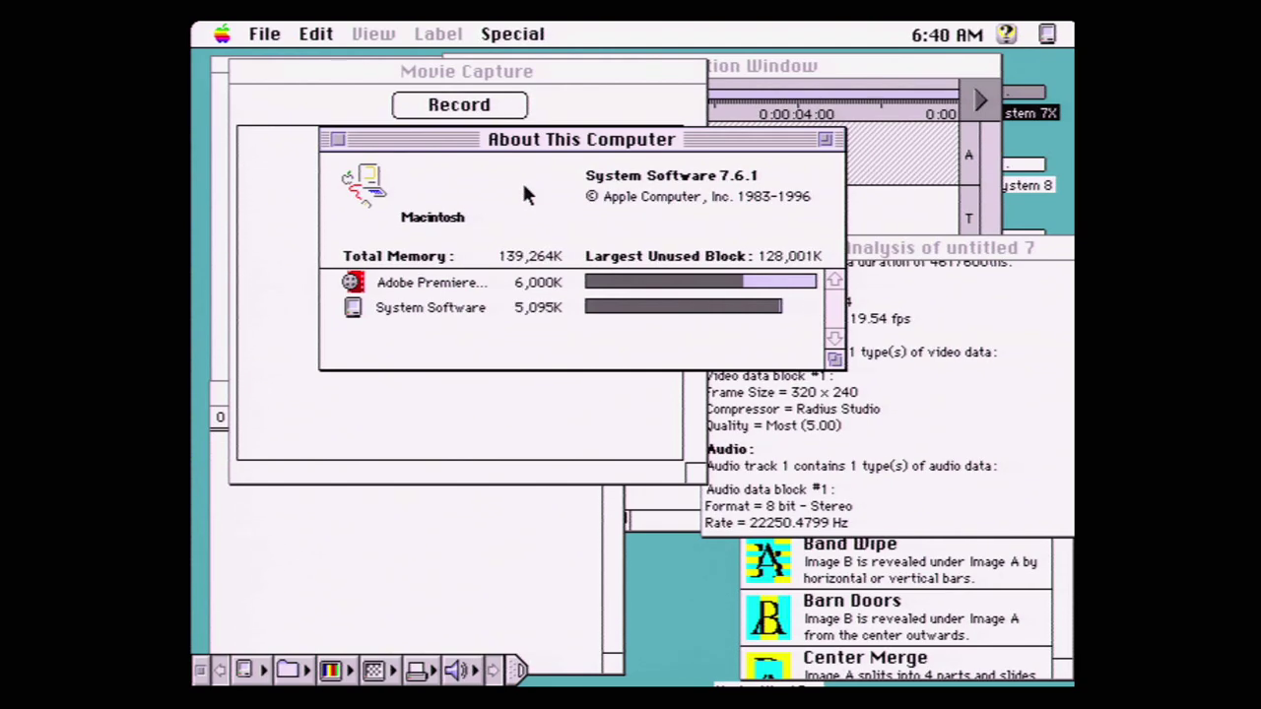
pyautogui.click(337, 139)
pyautogui.click(317, 103)
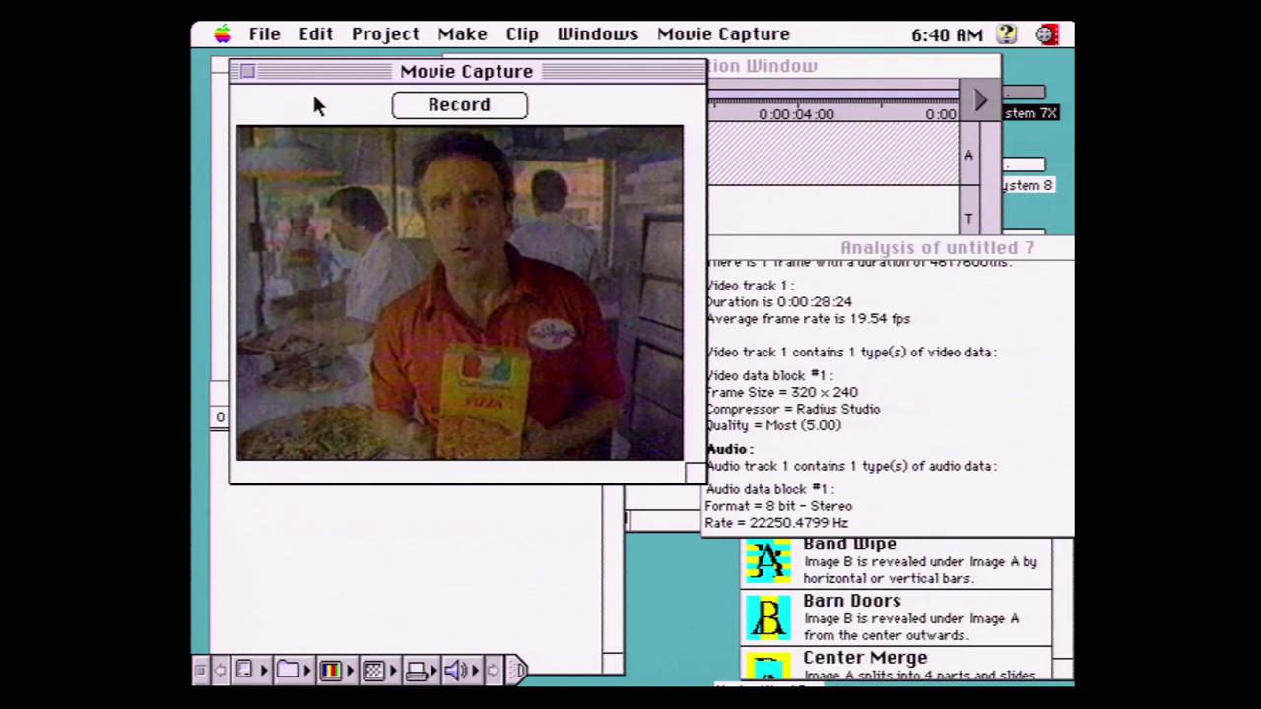
# - Record a new clip at 160 x 120 with Record to RAM turned off
pyautogui.click(431, 106)
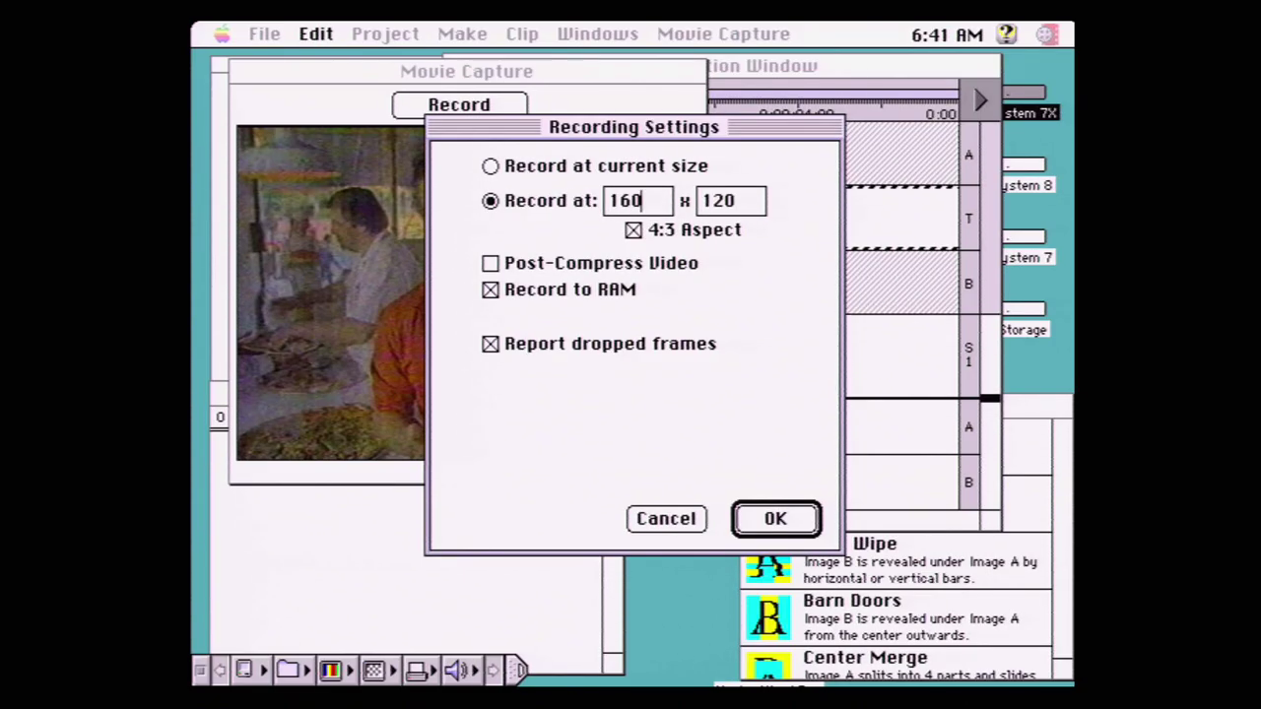
pyautogui.click(575, 291)
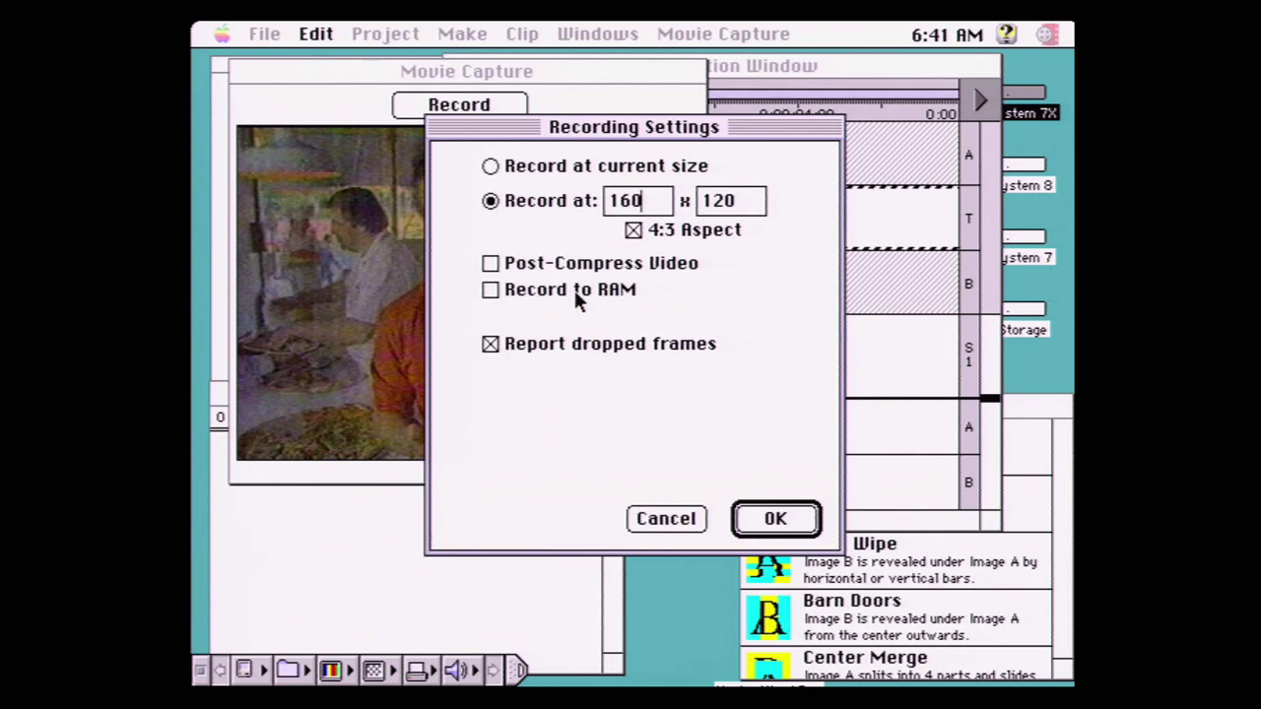
pyautogui.click(773, 520)
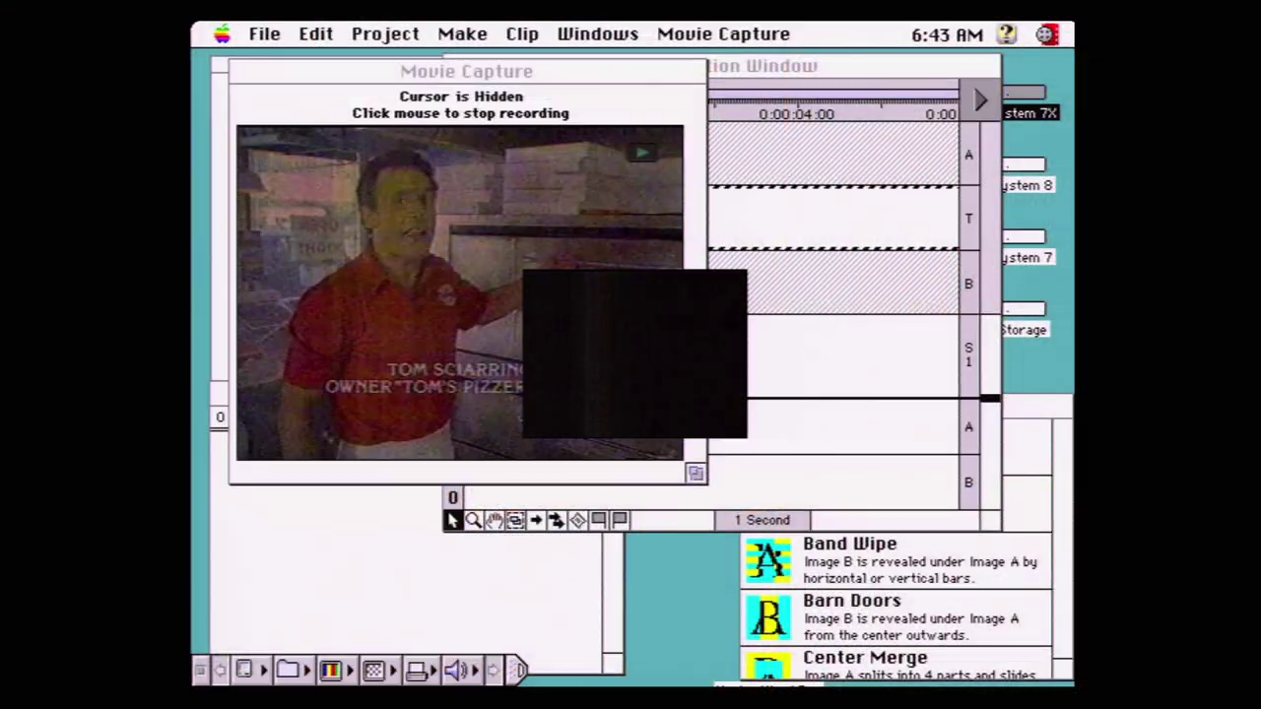
pyautogui.click(403, 55)
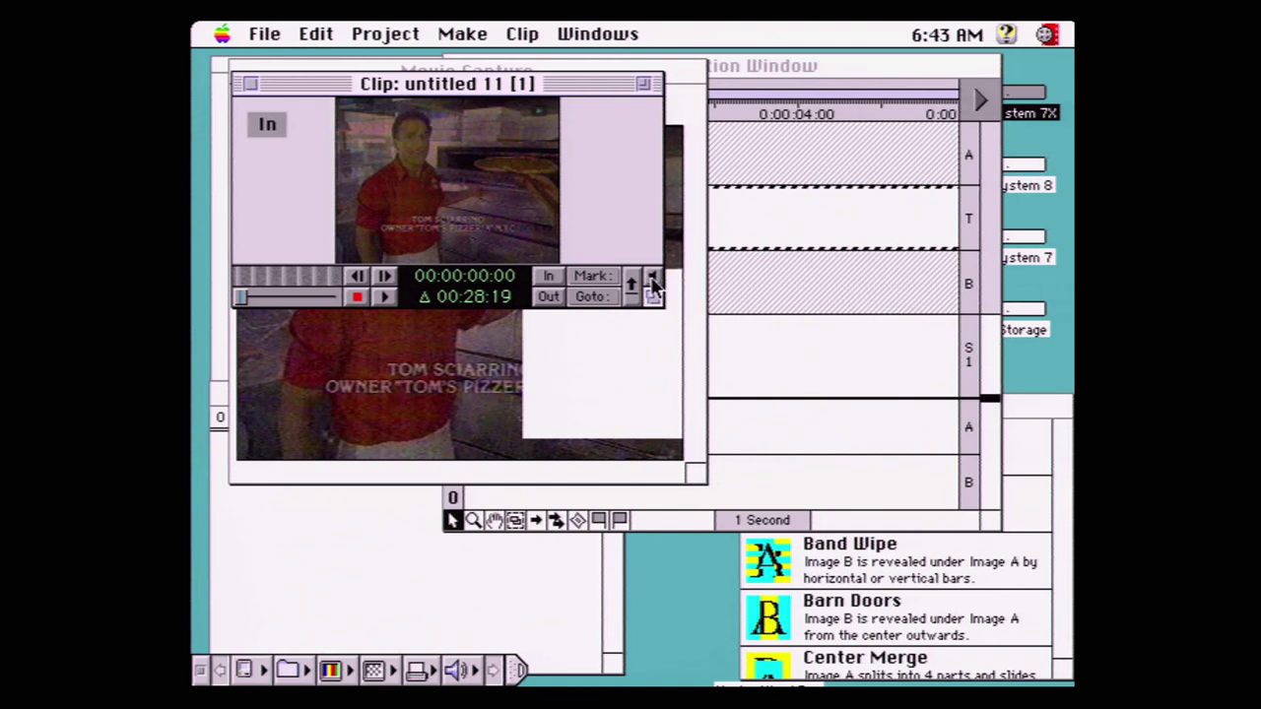
# - Play the 160 x 120 clip, enlarge its window, and scrub to about 14 seconds
pyautogui.click(385, 298)
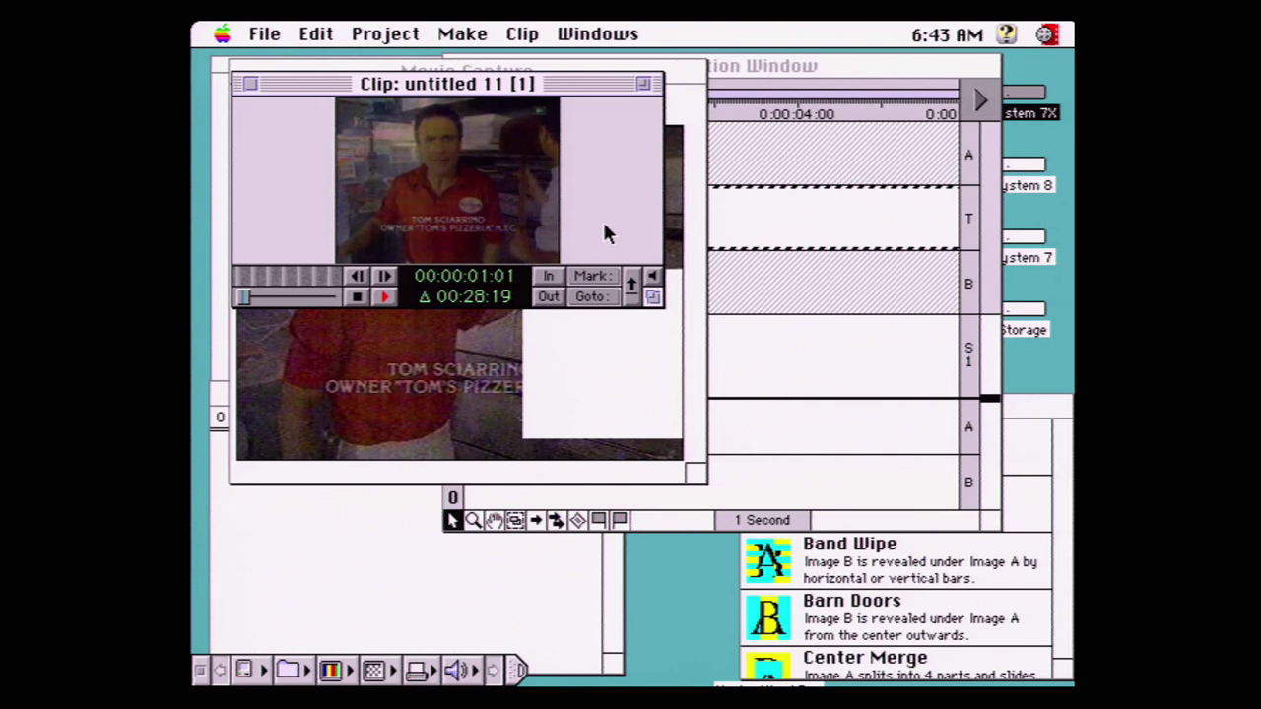
pyautogui.moveTo(654, 297); pyautogui.dragTo(873, 634)
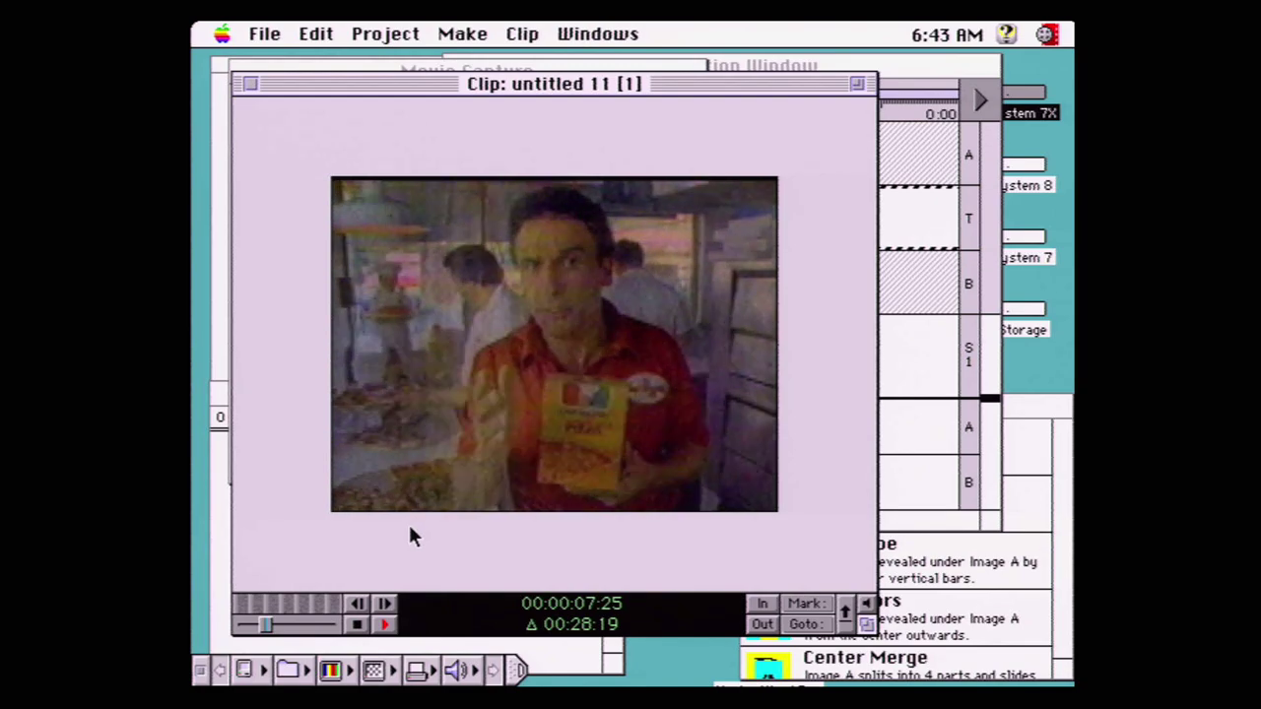
pyautogui.moveTo(266, 625)
pyautogui.mouseDown()
pyautogui.moveTo(315, 631)
pyautogui.moveTo(286, 623)
pyautogui.mouseUp()
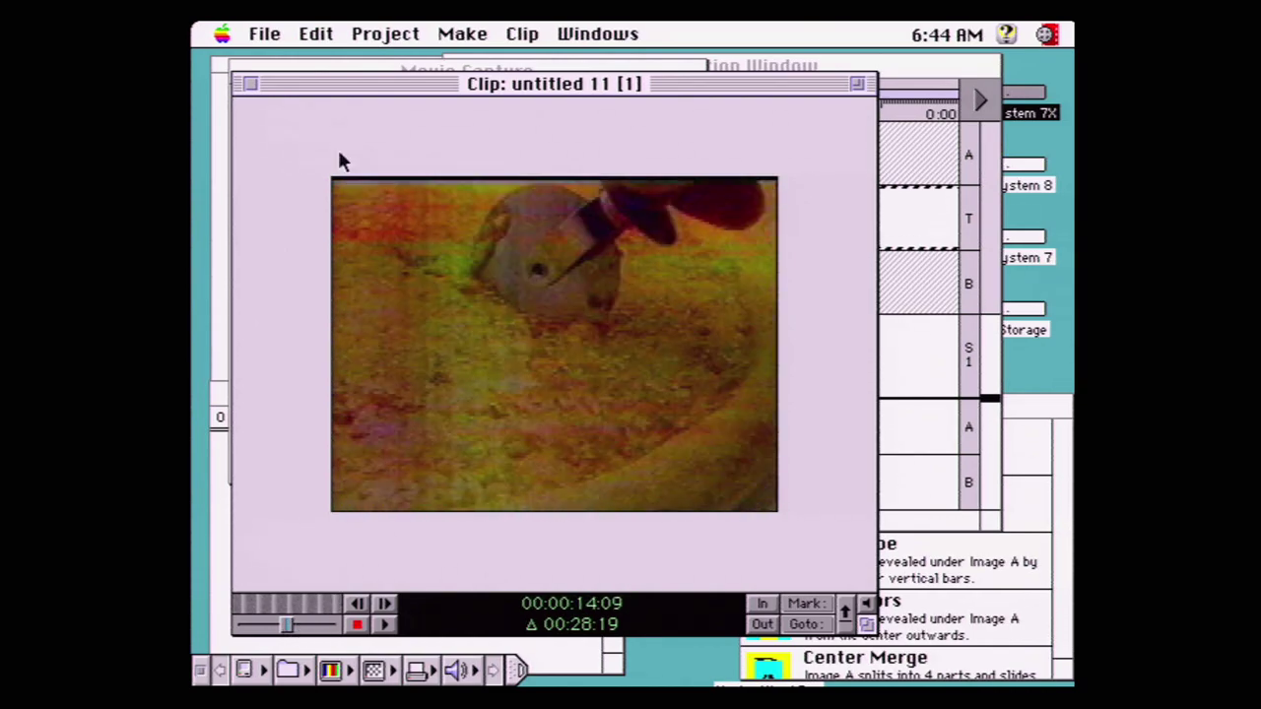
# - Save the captured clip to the System 7X disk as Pizza Ad
pyautogui.moveTo(268, 32); pyautogui.dragTo(292, 192)
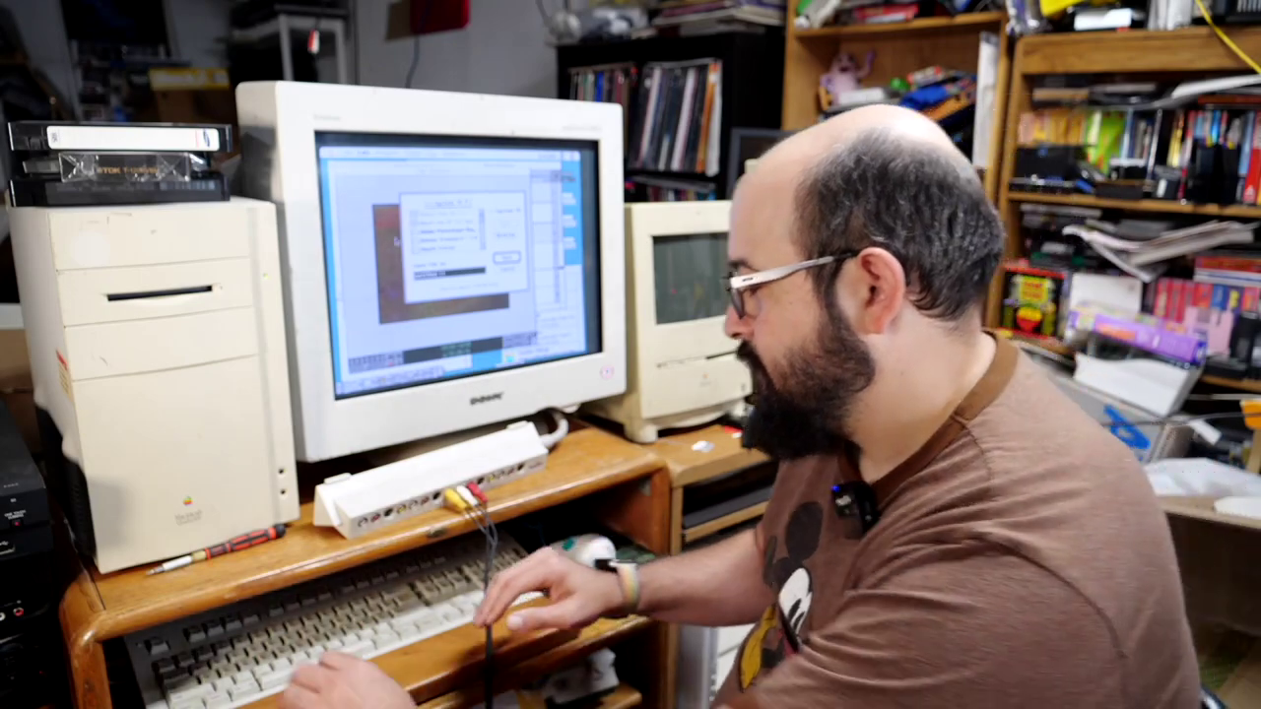
pyautogui.write('movie')
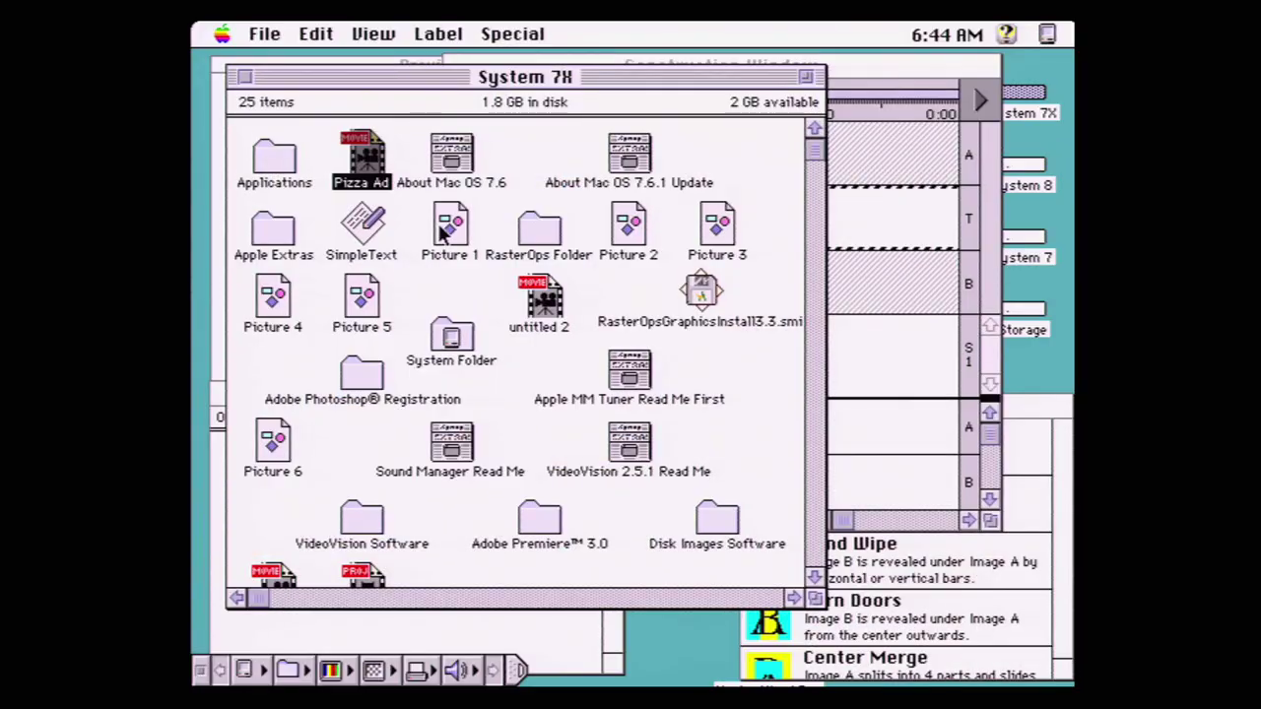
# - View the file information for the Pizza Ad movie on the System 7X disk
pyautogui.press('super+i')
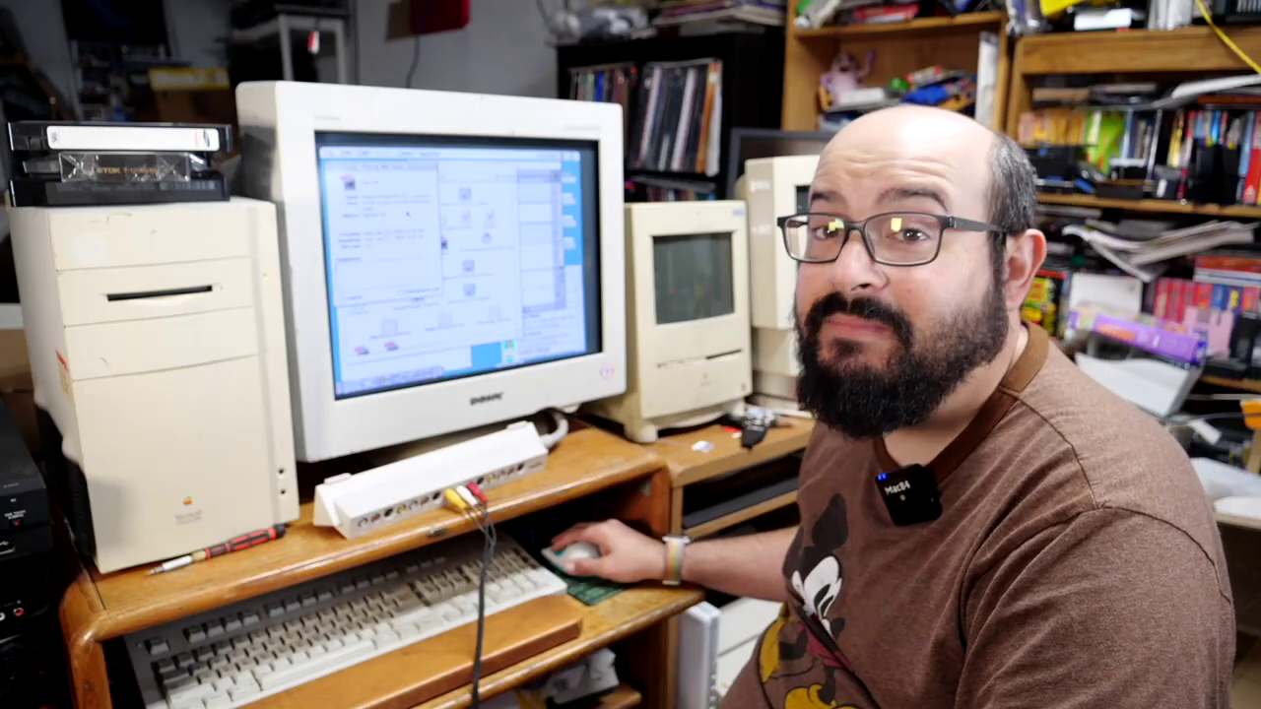
pyautogui.click(443, 241)
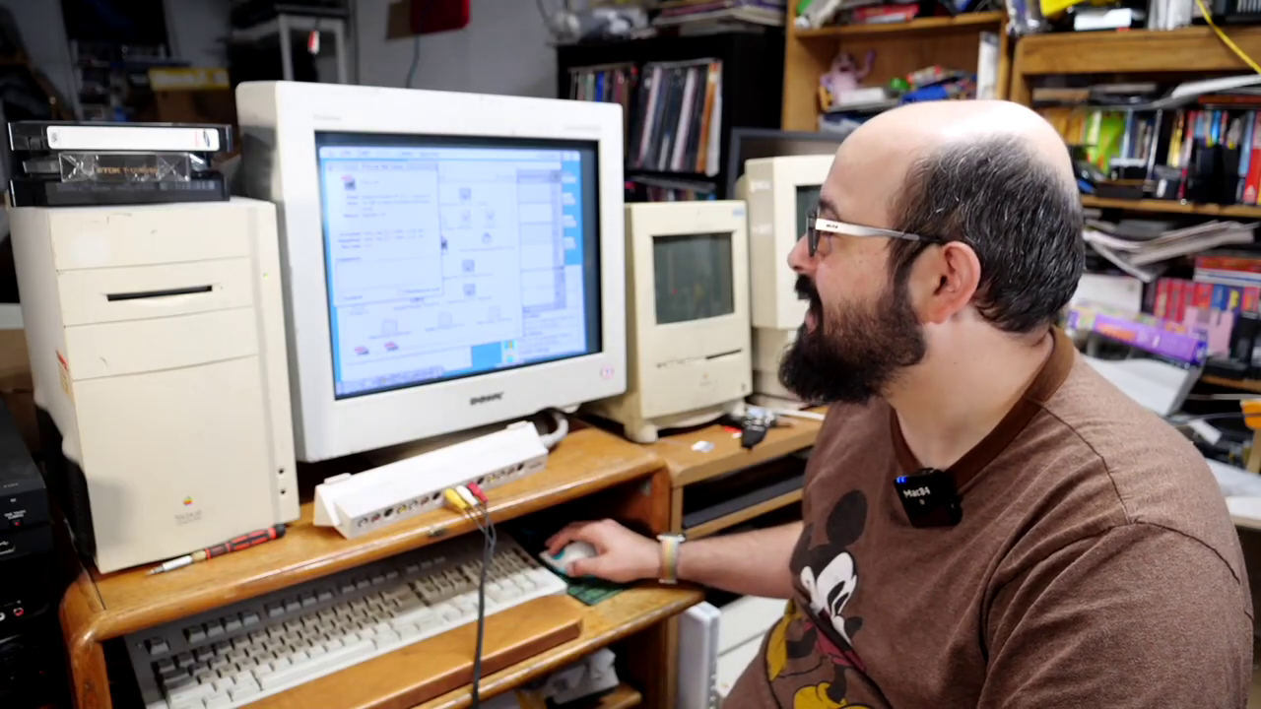
pyautogui.doubleClick(444, 241)
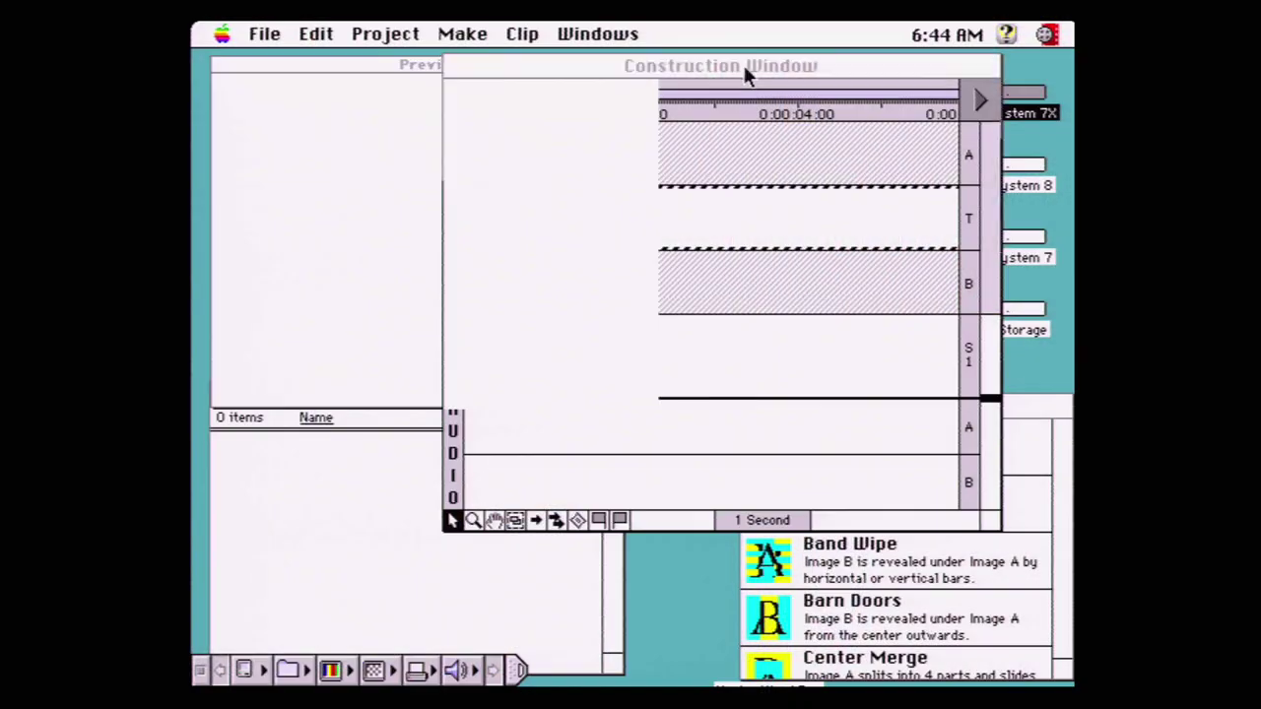
# - Import the Pizza Ad movie from the System 7X disk into the untitled project
pyautogui.click(746, 65)
pyautogui.click(264, 34)
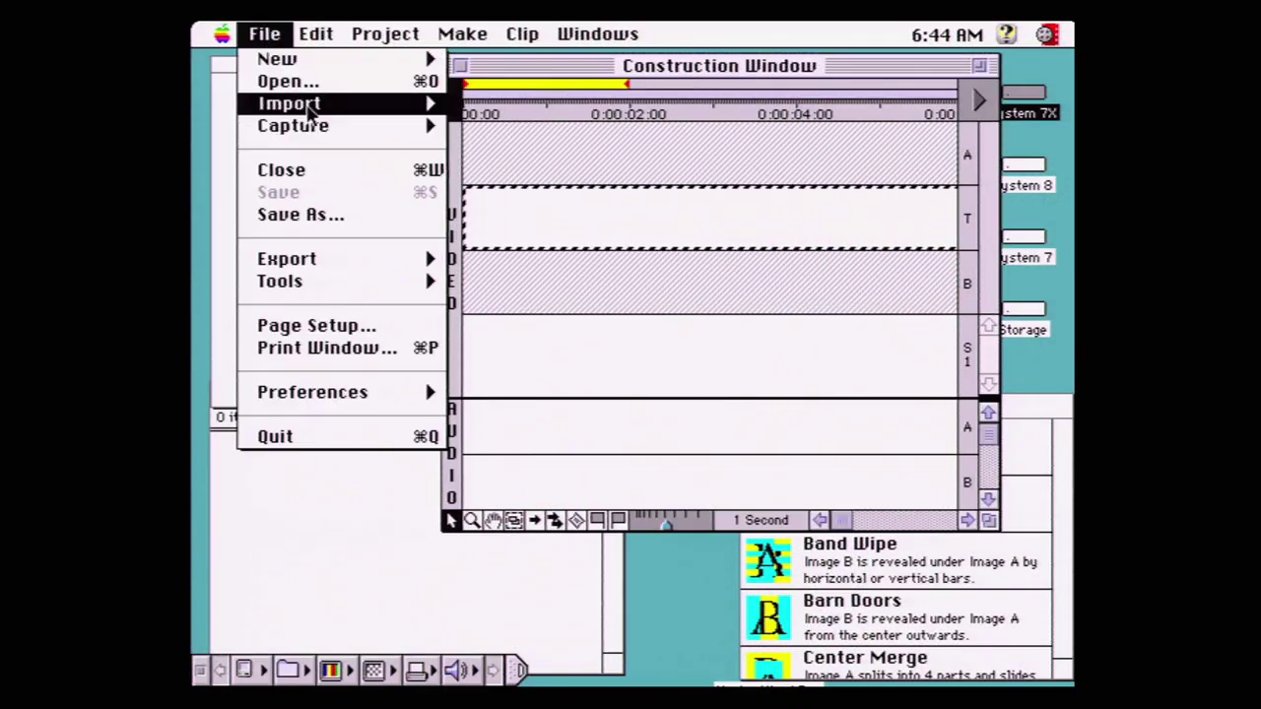
pyautogui.moveTo(296, 103)
pyautogui.click(502, 104)
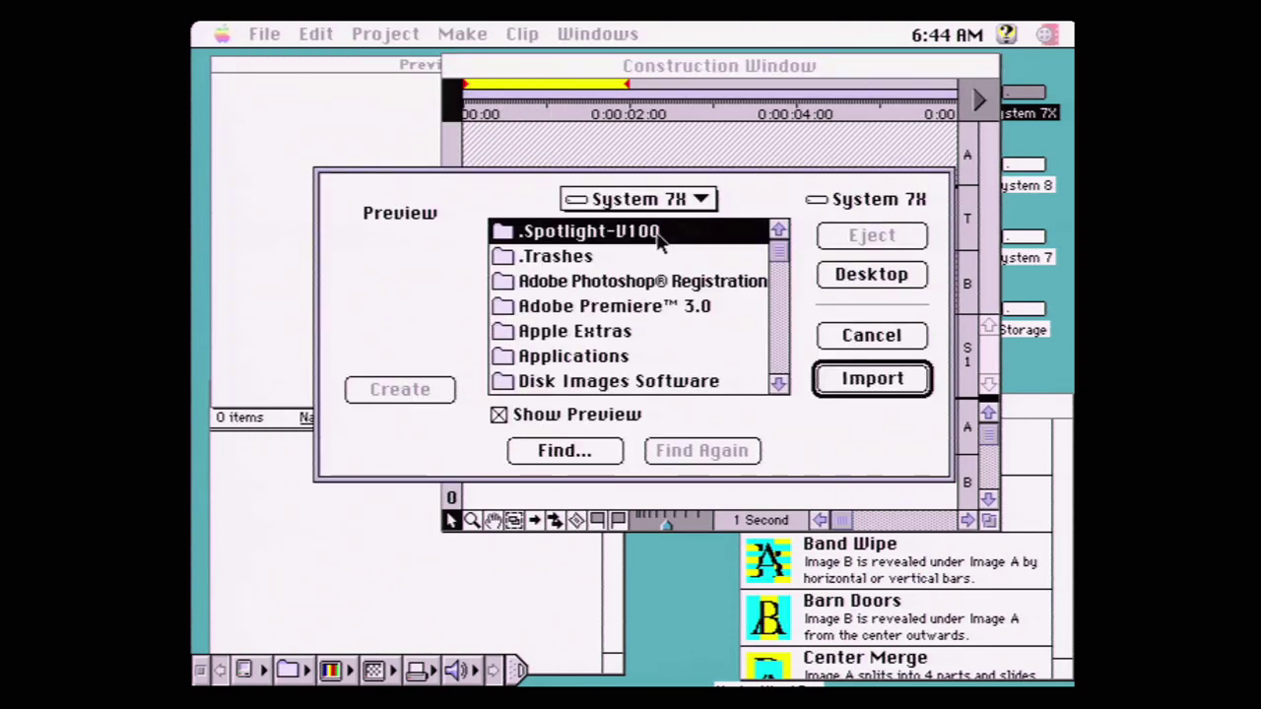
pyautogui.click(902, 274)
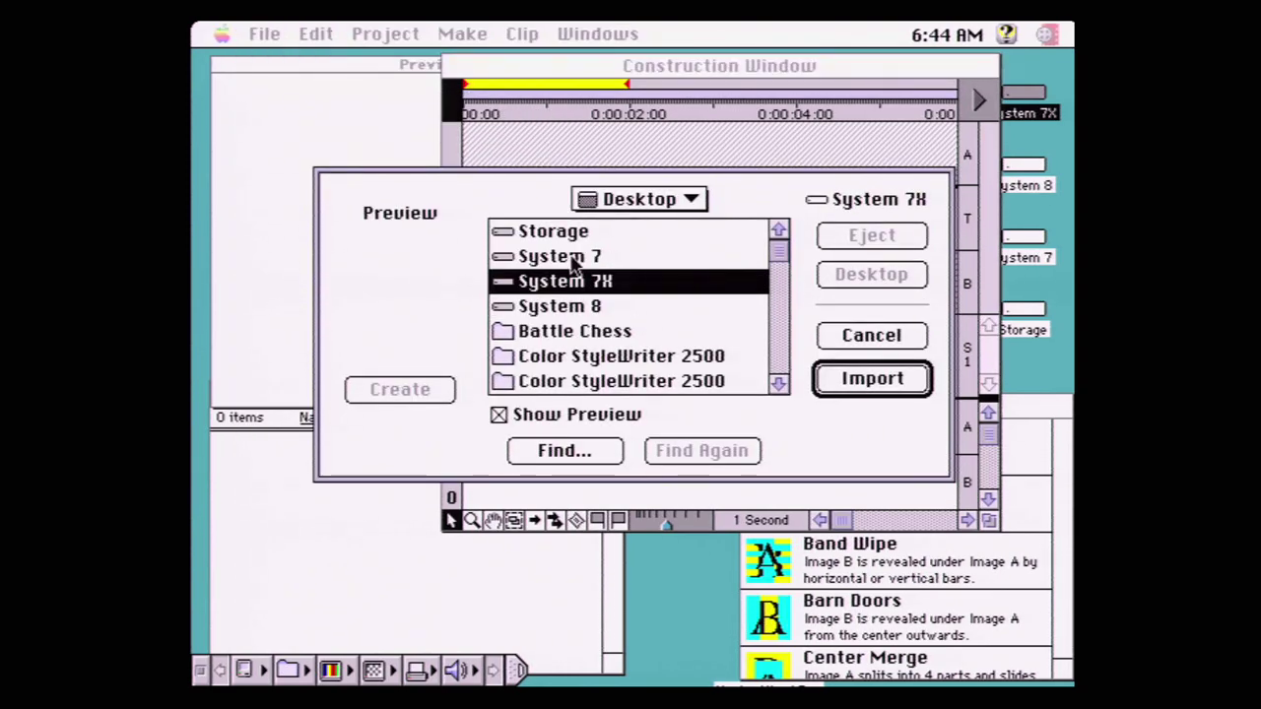
pyautogui.doubleClick(588, 283)
pyautogui.click(779, 361)
pyautogui.click(779, 364)
pyautogui.click(562, 258)
pyautogui.click(859, 376)
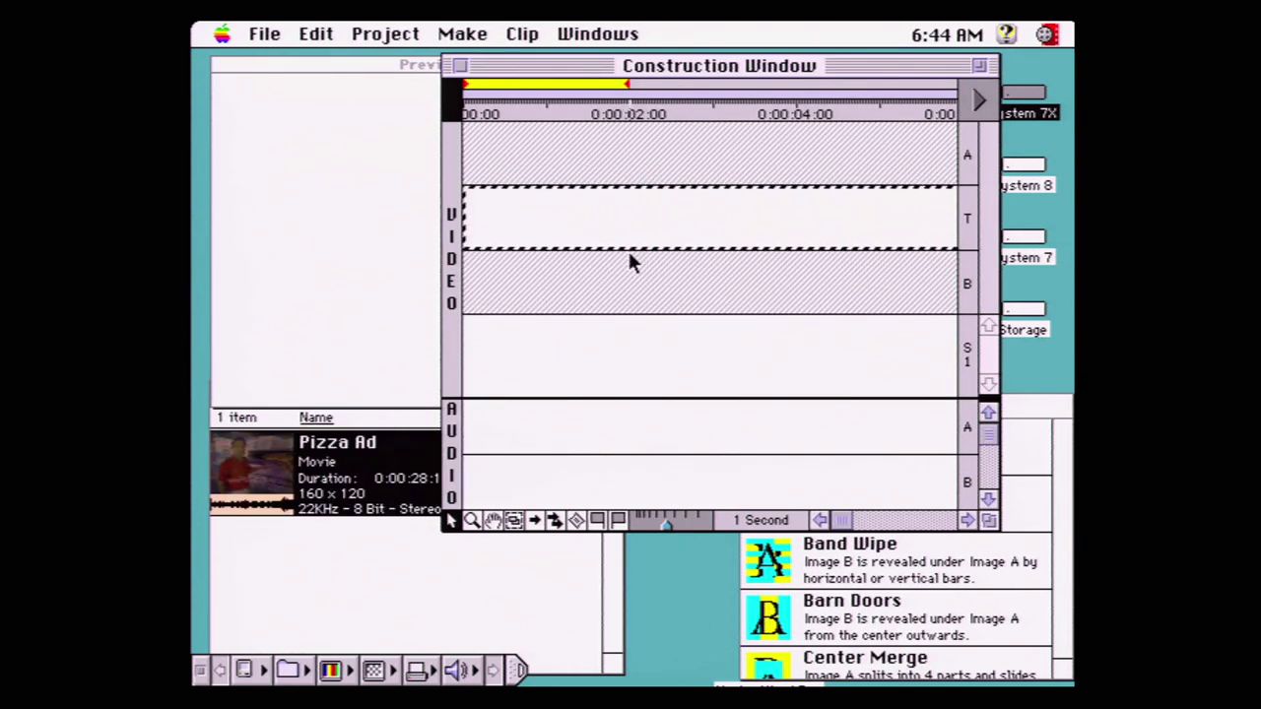
# - Place the Pizza Ad clip at the start of video track S1 and widen the timeline at a 2-second scale
pyautogui.moveTo(401, 450); pyautogui.dragTo(505, 348)
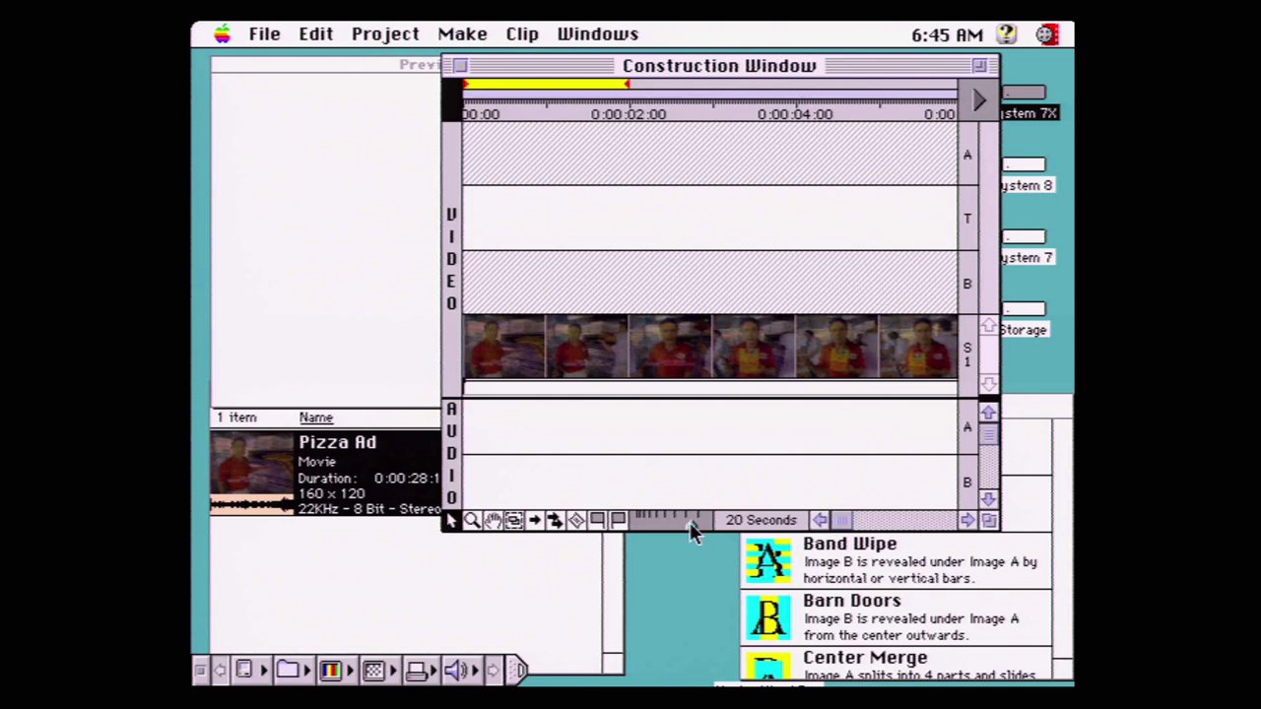
pyautogui.moveTo(662, 527)
pyautogui.mouseDown()
pyautogui.moveTo(684, 529)
pyautogui.moveTo(660, 521)
pyautogui.mouseUp()
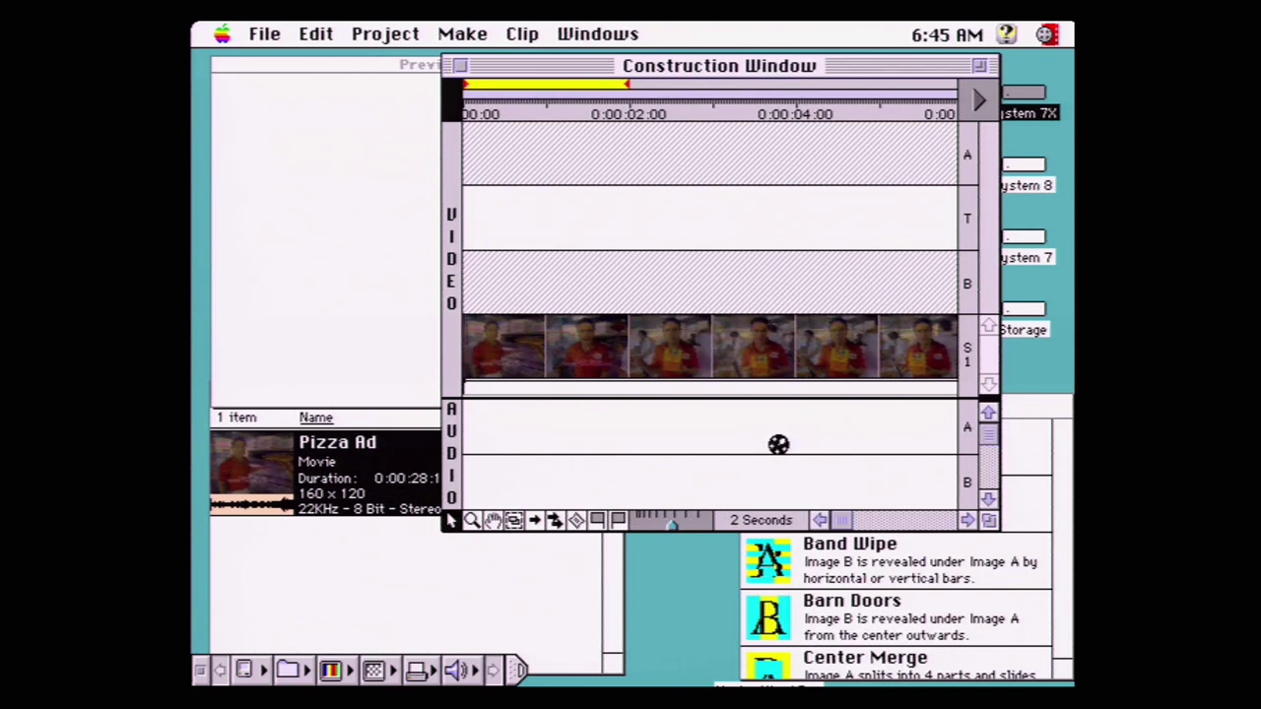
pyautogui.moveTo(989, 520); pyautogui.dragTo(1064, 520)
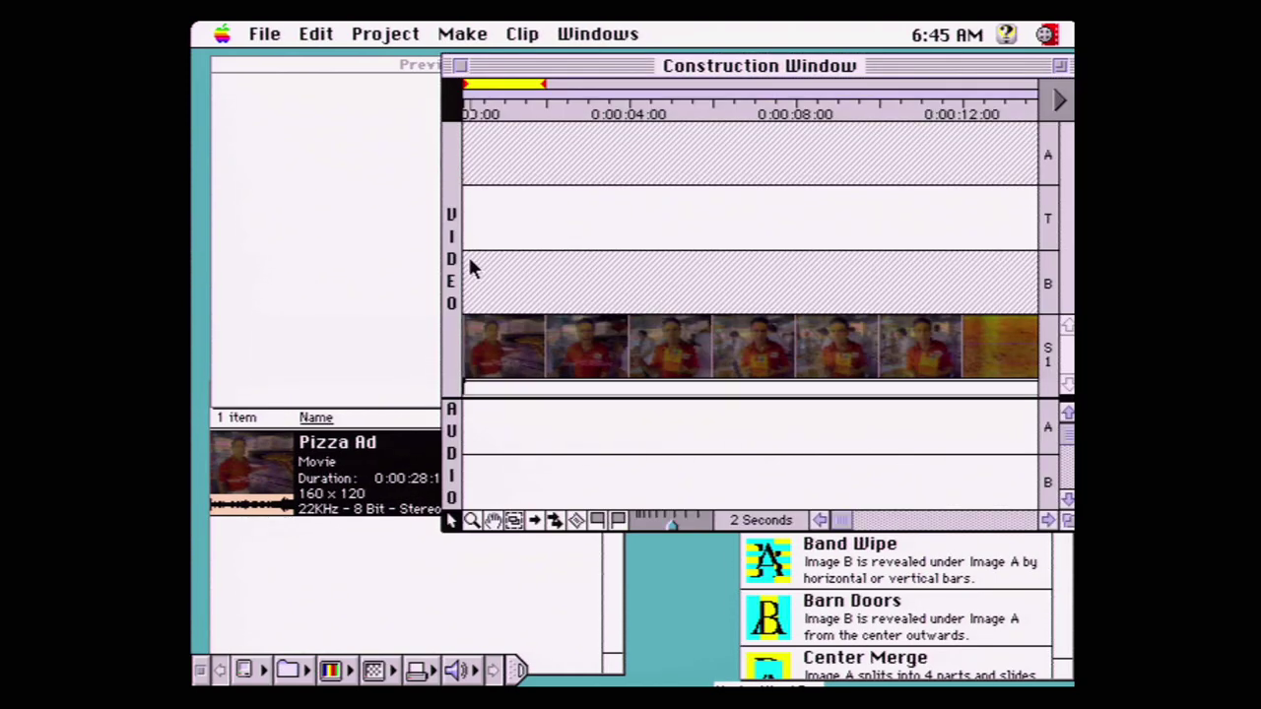
# - Extend the work area in the Construction Window from the start of the timeline to about 13 seconds
pyautogui.click(502, 86)
pyautogui.moveTo(502, 86); pyautogui.dragTo(717, 86)
pyautogui.click(507, 106)
pyautogui.moveTo(682, 85); pyautogui.dragTo(458, 91)
pyautogui.moveTo(755, 85); pyautogui.dragTo(1017, 116)
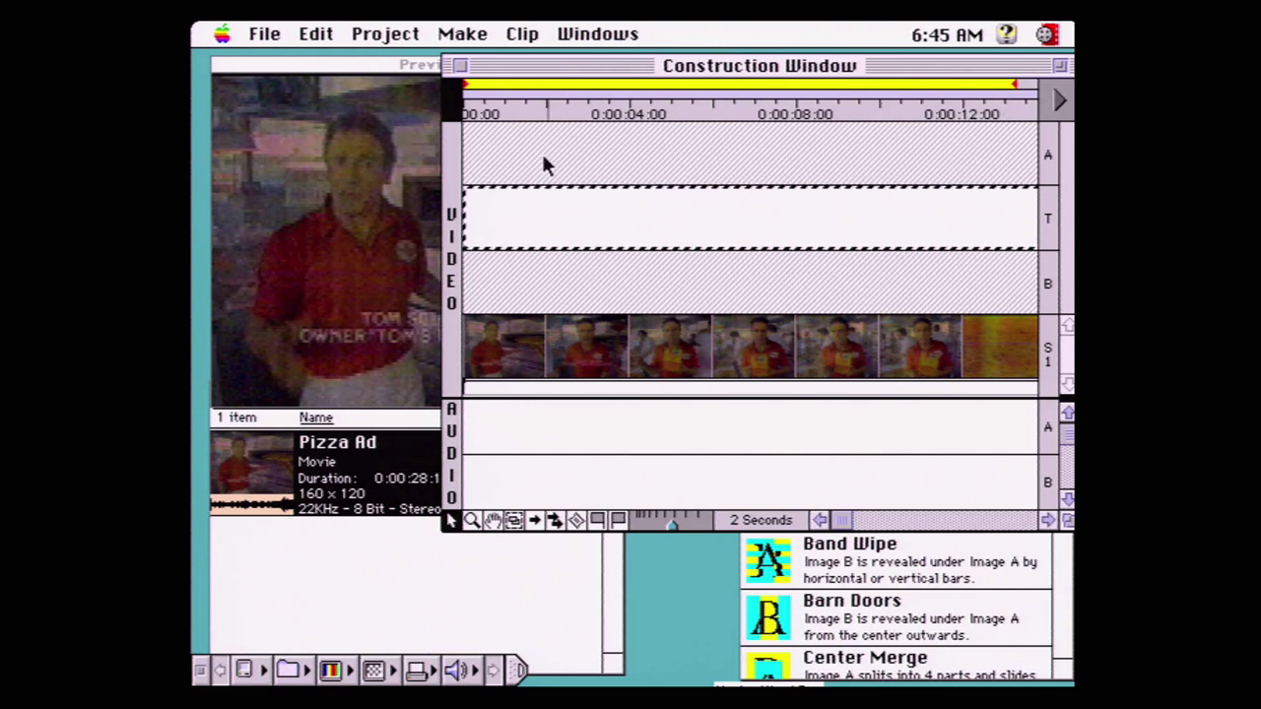
# - Scrub the beginning of the Pizza Ad clip and preview the work area
pyautogui.click(464, 107)
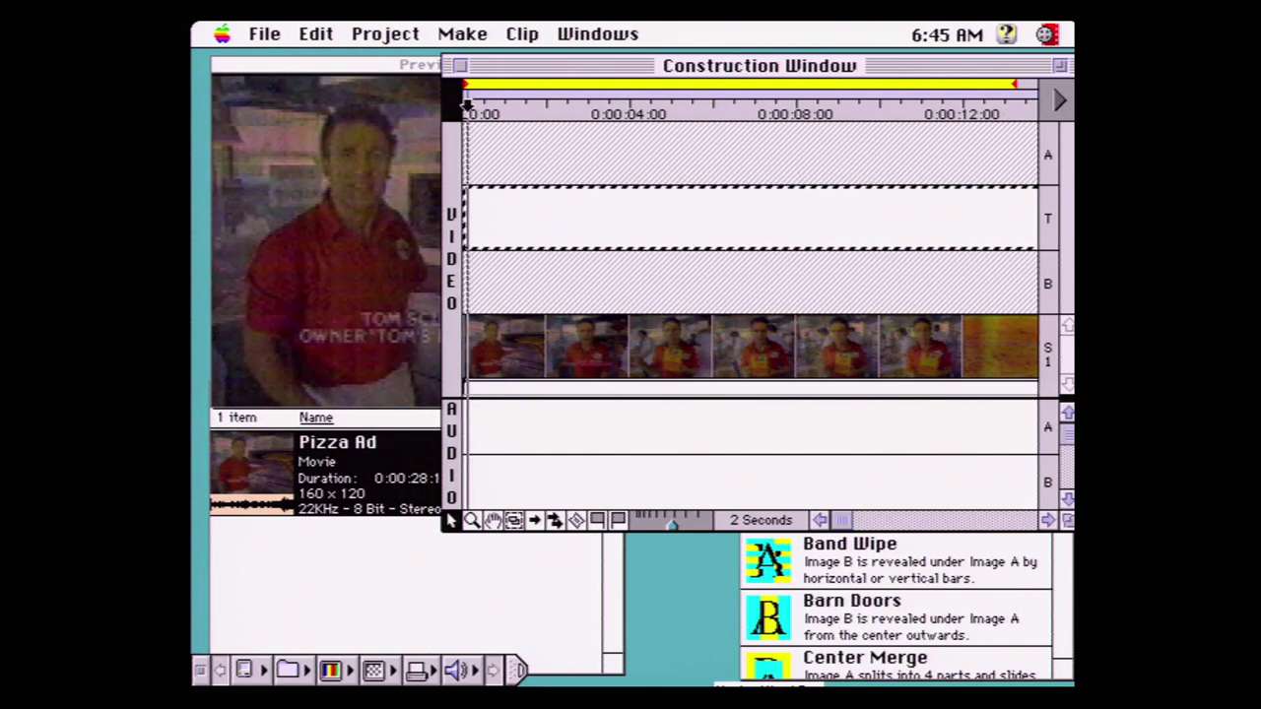
pyautogui.moveTo(463, 107); pyautogui.dragTo(434, 249)
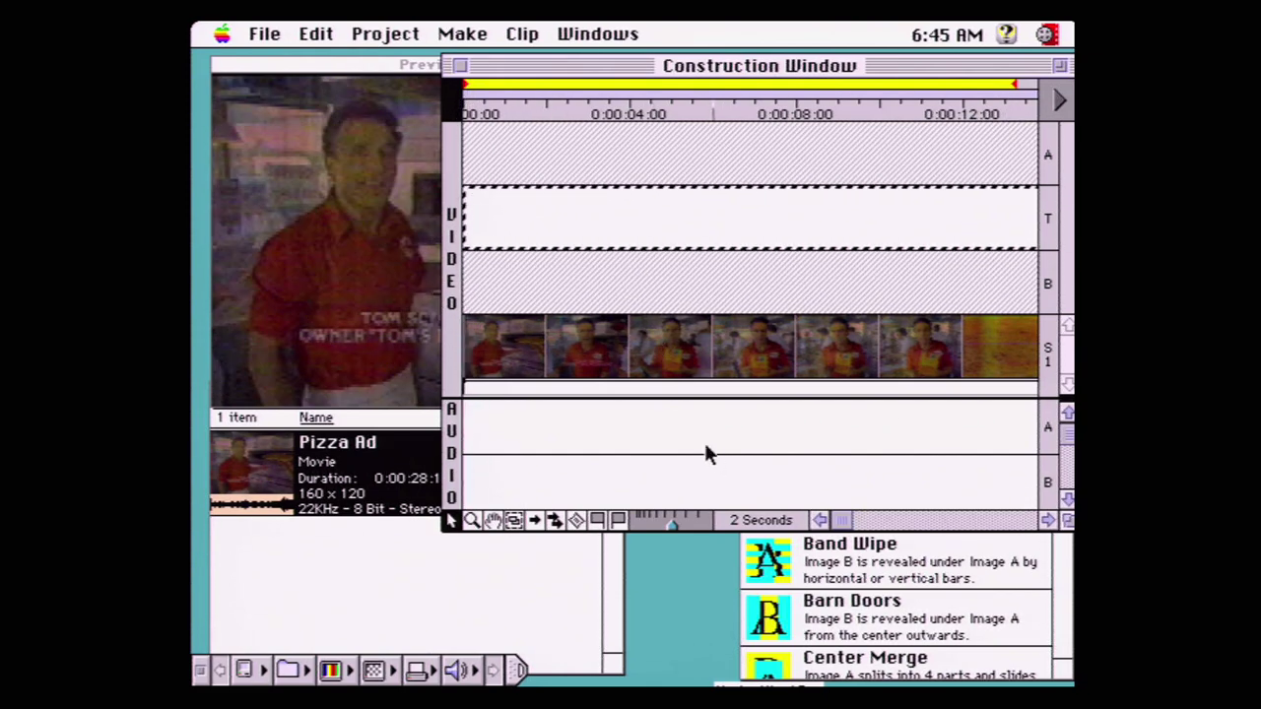
pyautogui.click(385, 34)
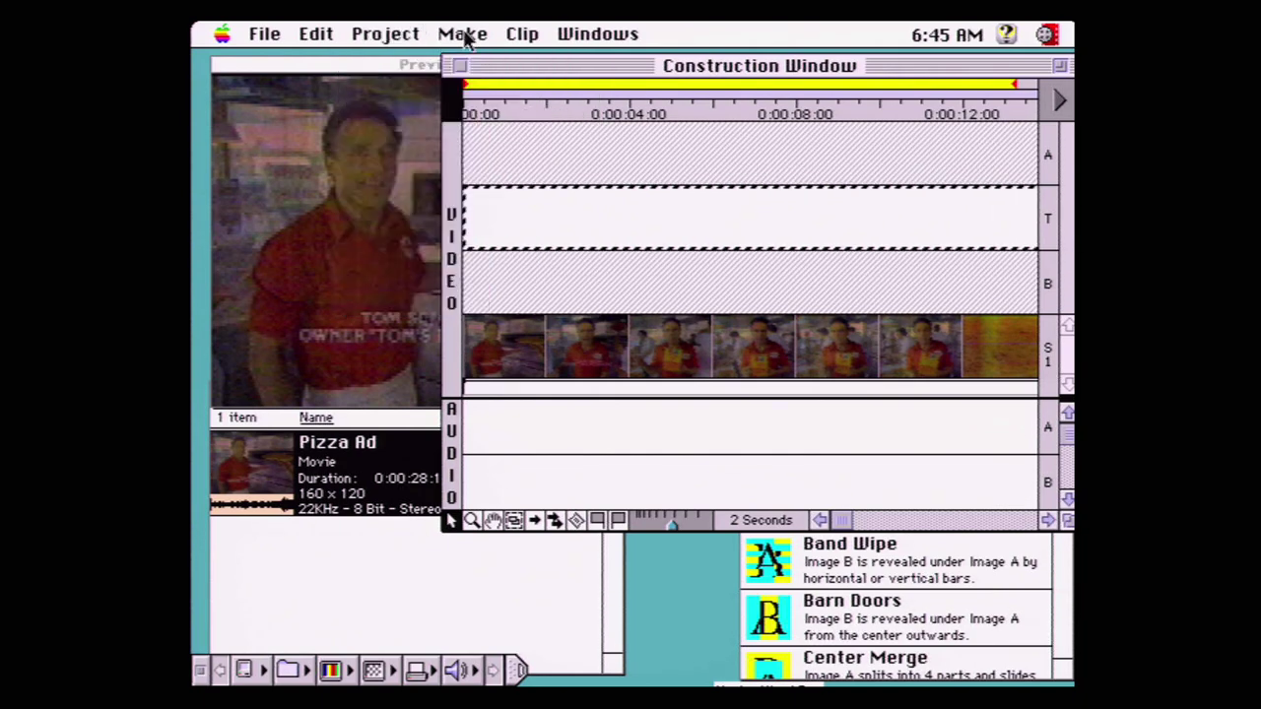
pyautogui.moveTo(709, 65)
pyautogui.mouseDown()
pyautogui.moveTo(666, 63)
pyautogui.moveTo(715, 71)
pyautogui.mouseUp()
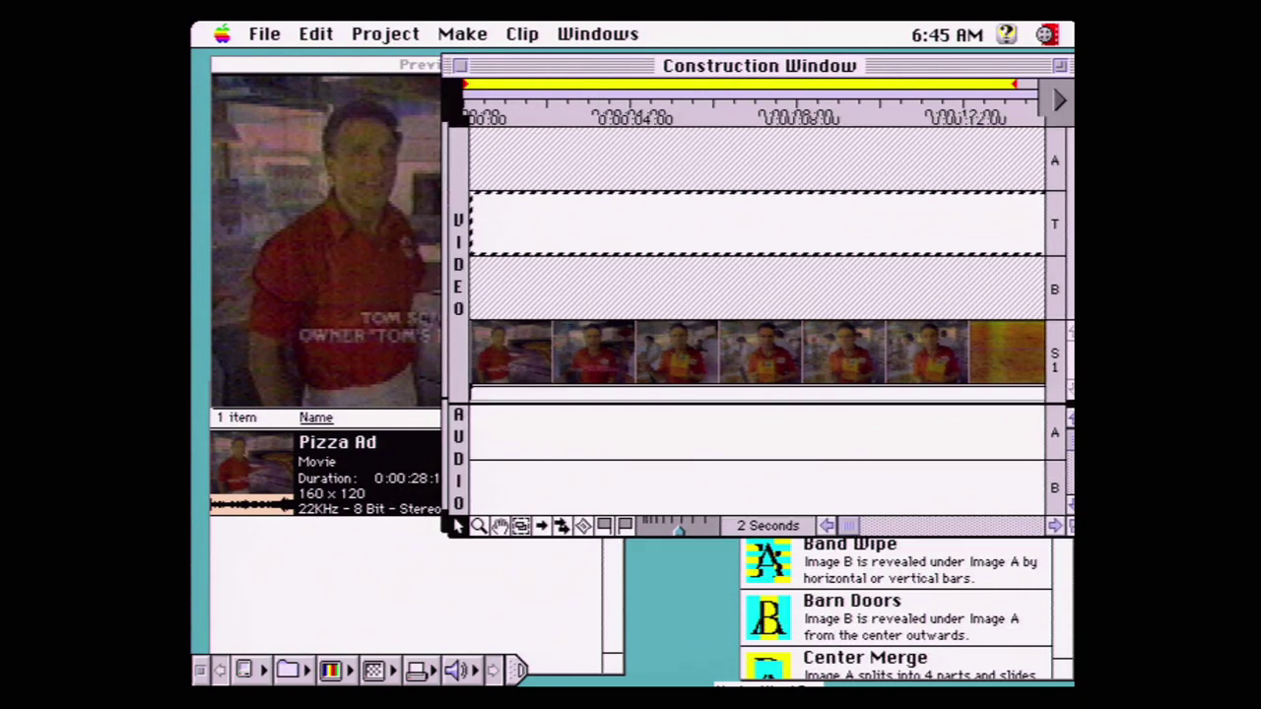
pyautogui.press('Return')
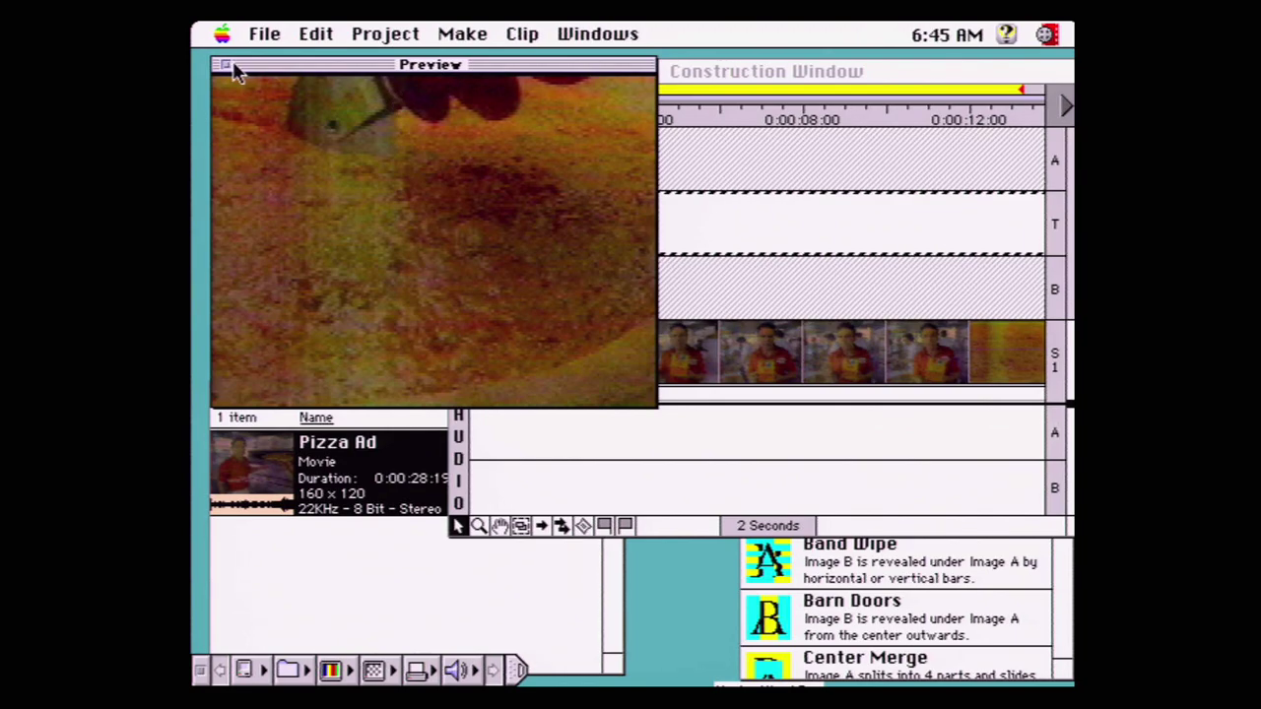
# - Reposition the Preview window and open the compression settings, keeping Radius Studio as the compressor
pyautogui.moveTo(232, 65); pyautogui.dragTo(223, 61)
pyautogui.click(384, 532)
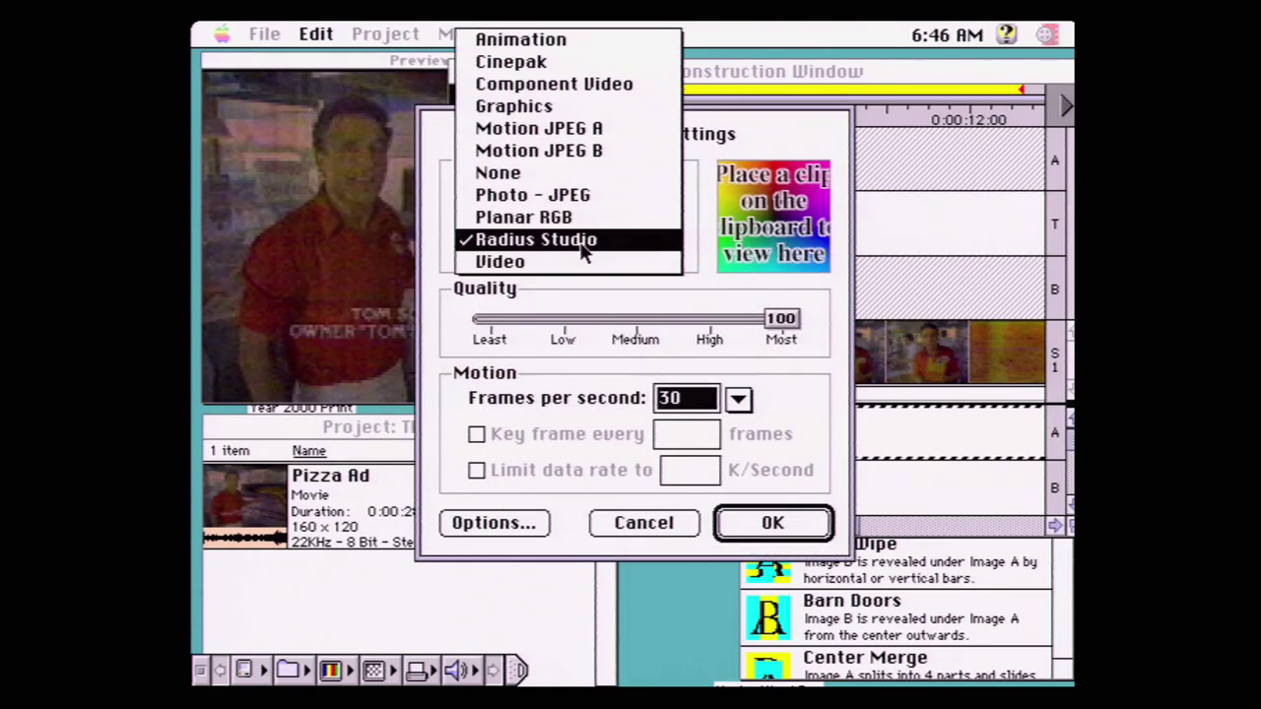
pyautogui.click(580, 240)
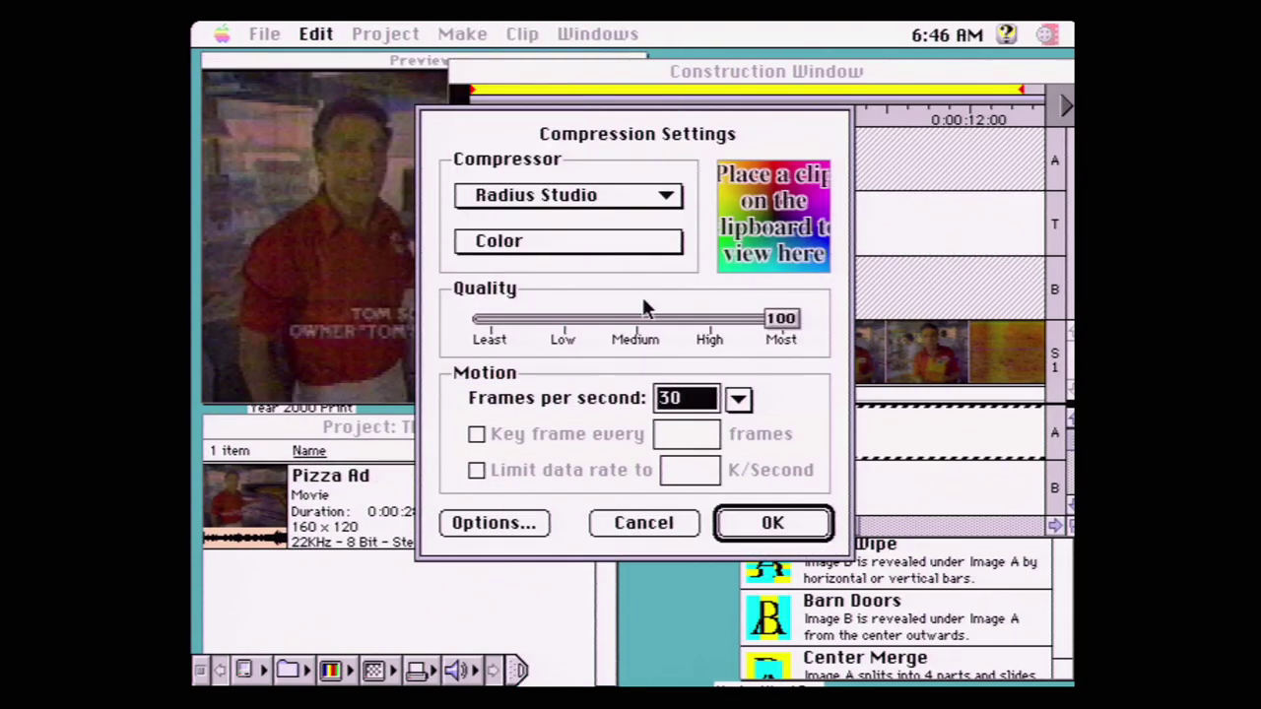
# - Try to reduce the compression quality and change the color option for the Radius Studio compressor
pyautogui.moveTo(786, 328); pyautogui.dragTo(700, 331)
pyautogui.click(702, 330)
pyautogui.click(569, 245)
# - Compare the color depth options of the Photo - JPEG and Animation compressors, and return to Radius Studio
pyautogui.moveTo(557, 195); pyautogui.dragTo(557, 150)
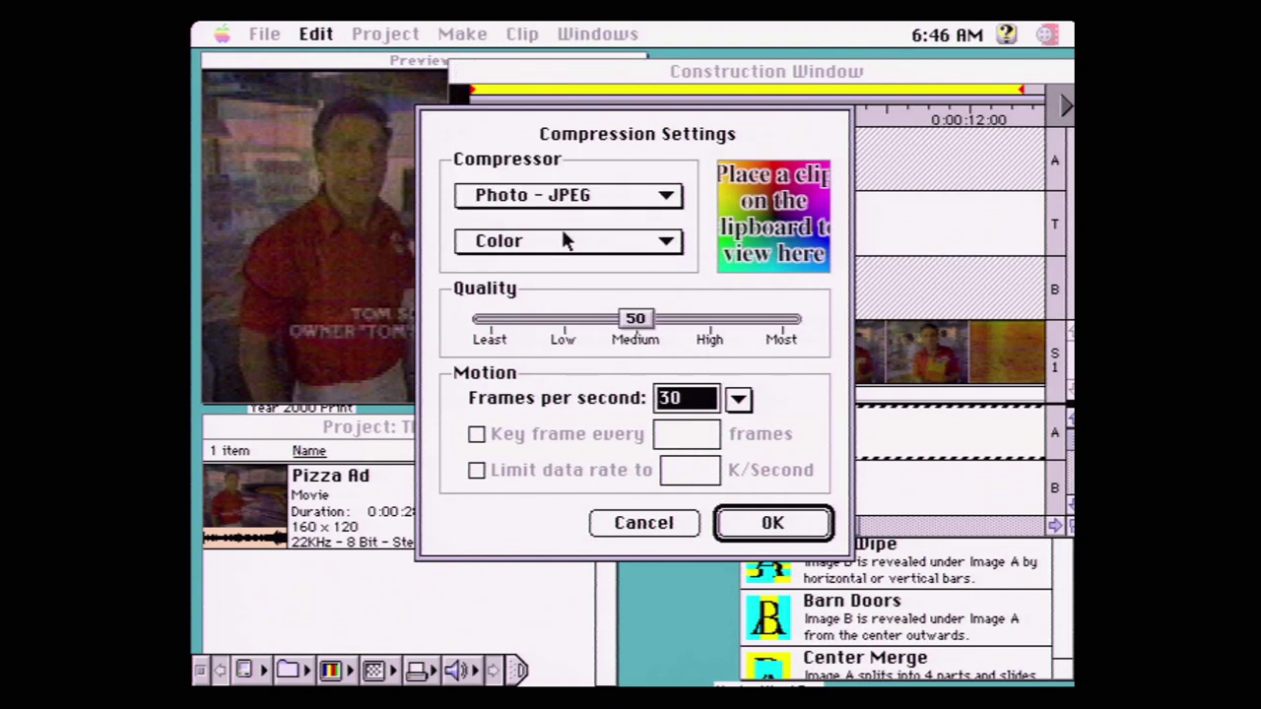
pyautogui.click(570, 241)
pyautogui.click(562, 202)
pyautogui.click(564, 196)
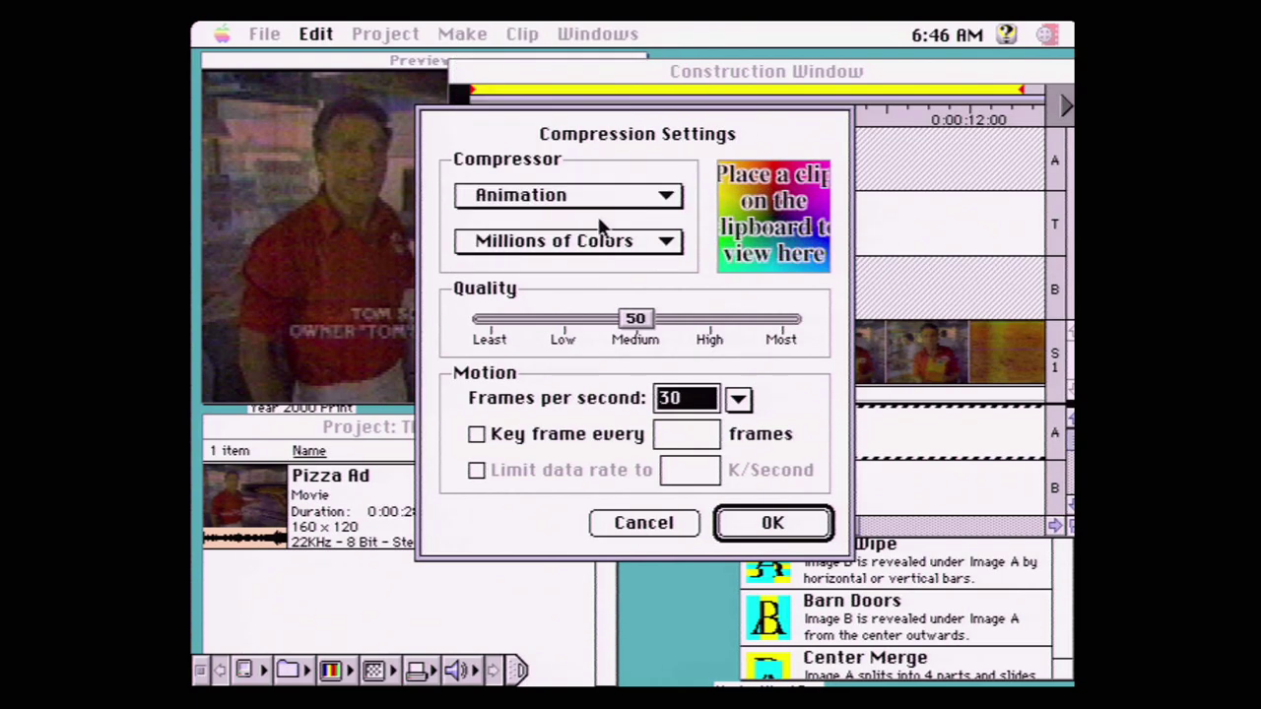
pyautogui.click(603, 238)
pyautogui.click(436, 225)
pyautogui.click(562, 202)
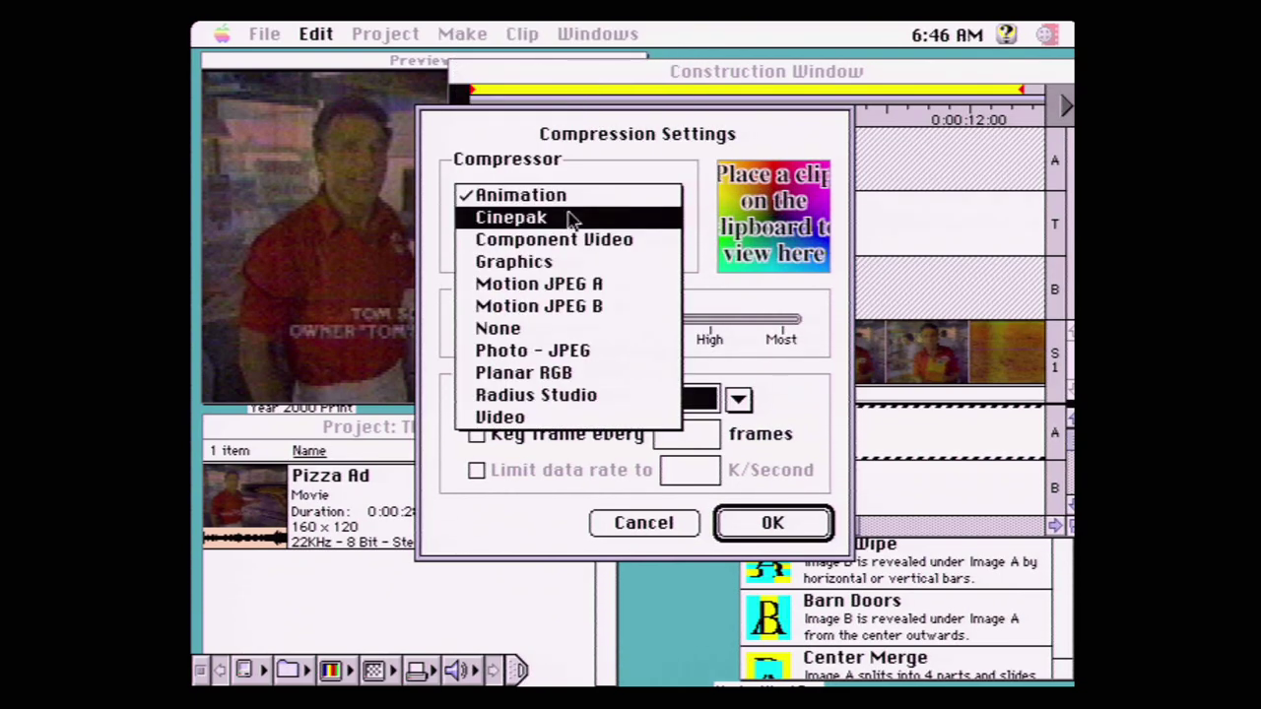
pyautogui.click(588, 395)
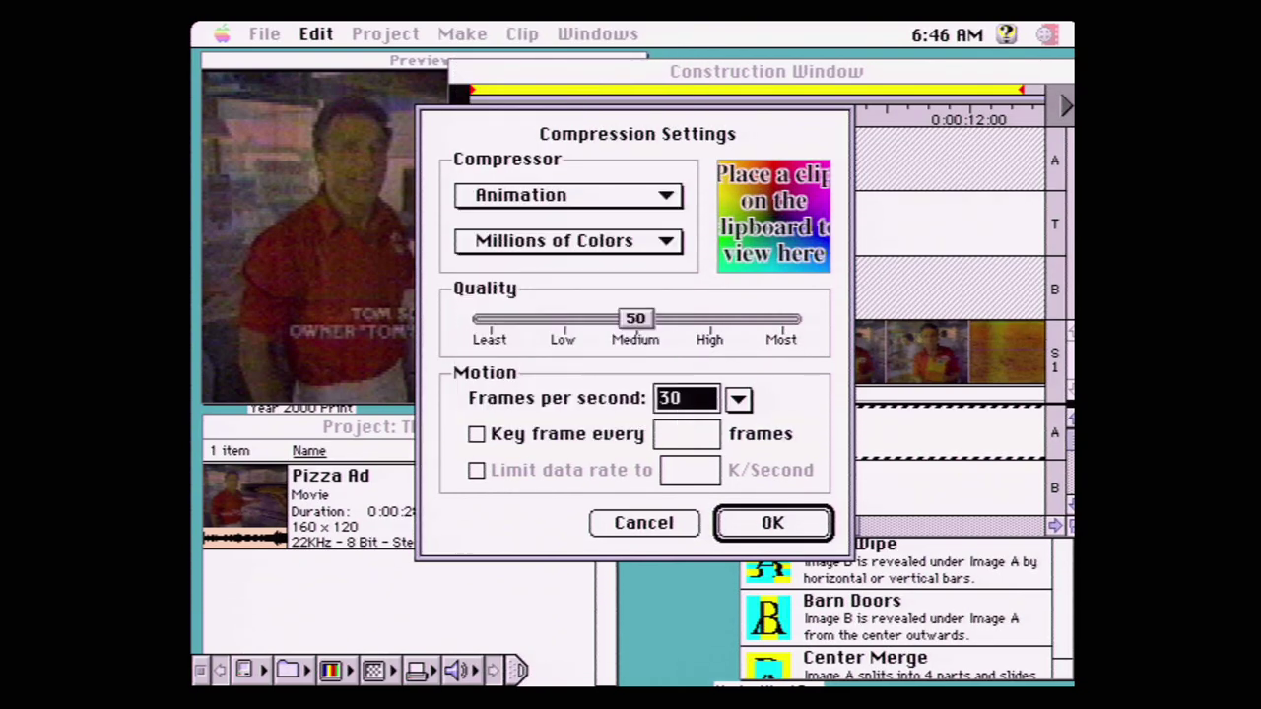
pyautogui.click(644, 242)
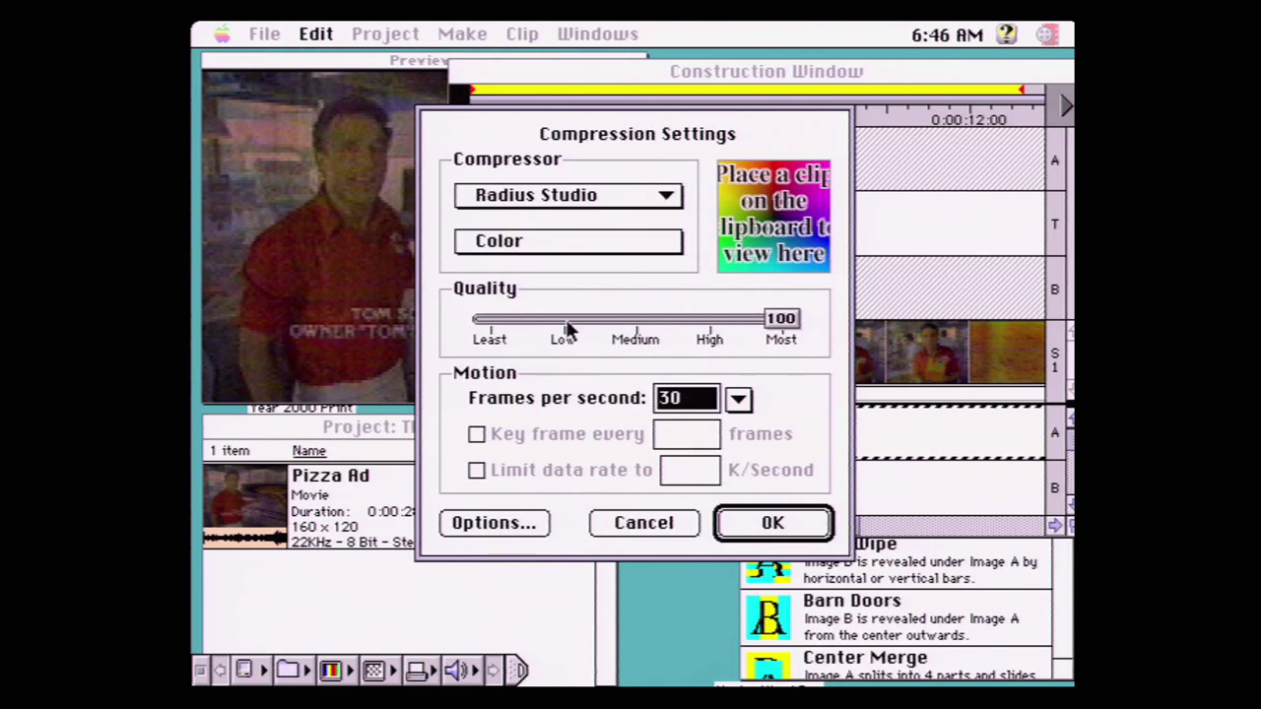
# - Try to lower the Radius Studio quality to Least and review the available frames-per-second values
pyautogui.moveTo(773, 325); pyautogui.dragTo(489, 328)
pyautogui.moveTo(779, 325); pyautogui.dragTo(490, 323)
pyautogui.click(738, 398)
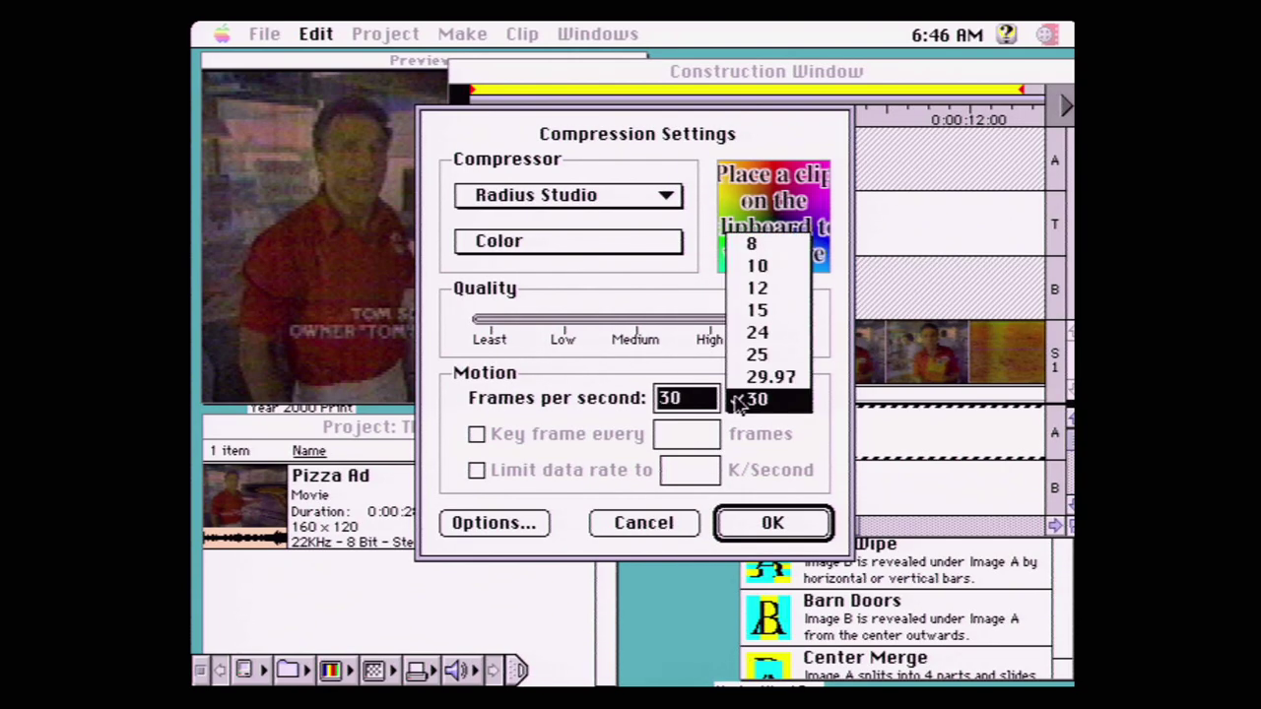
pyautogui.click(747, 266)
pyautogui.moveTo(716, 407); pyautogui.dragTo(761, 532)
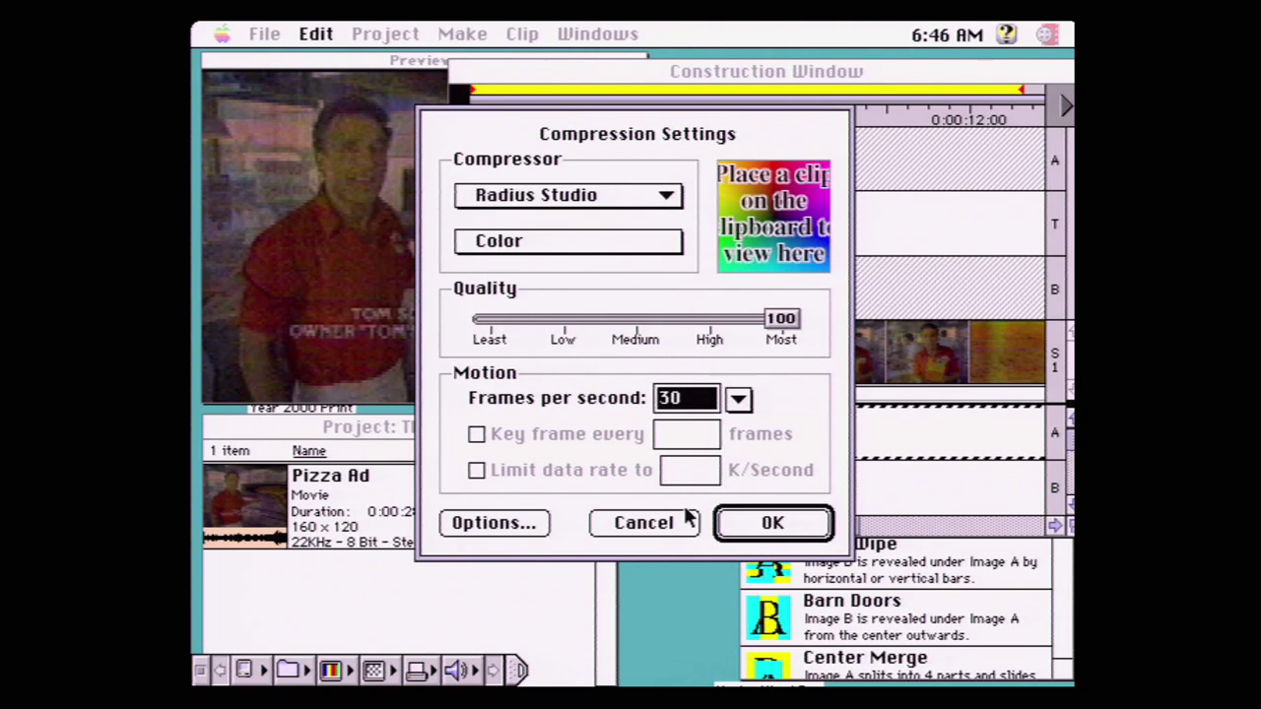
# - Set the Radius Studio compression data rate to 0.9 MB/s from the System 7X drive's maximum, adjusted for 8 Bit Stereo 22 kHz sound
pyautogui.click(493, 524)
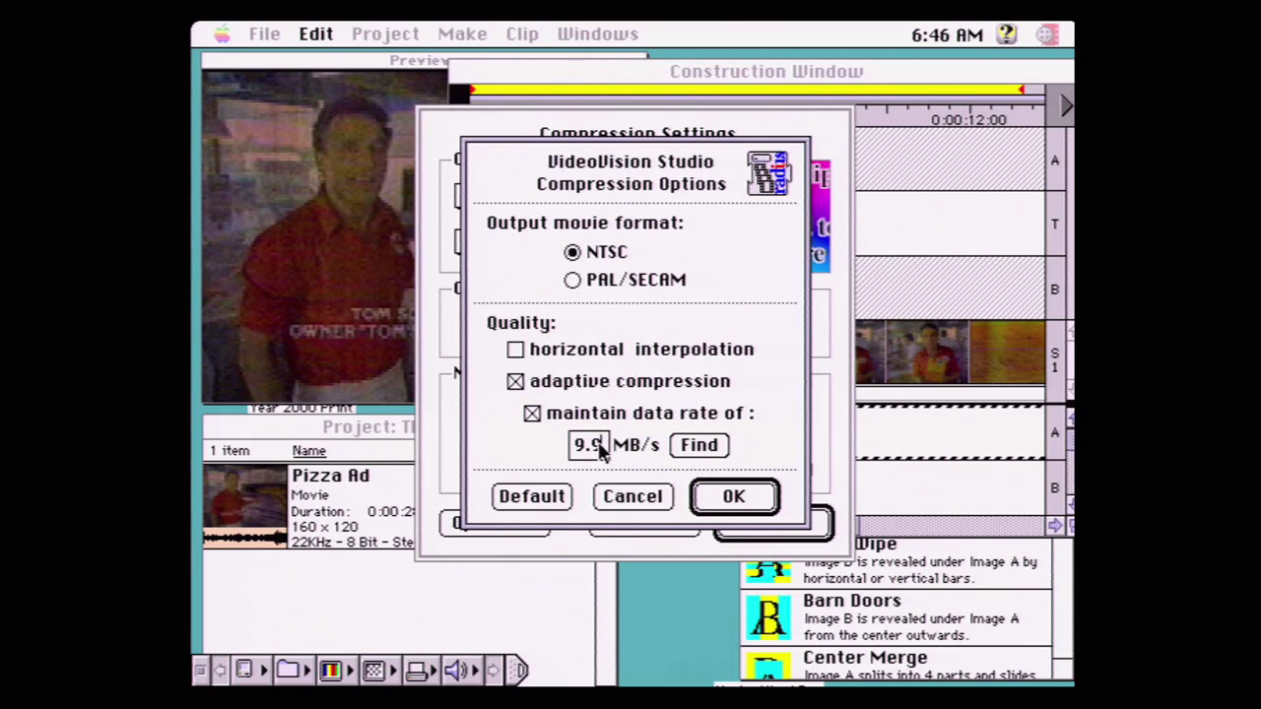
pyautogui.click(722, 444)
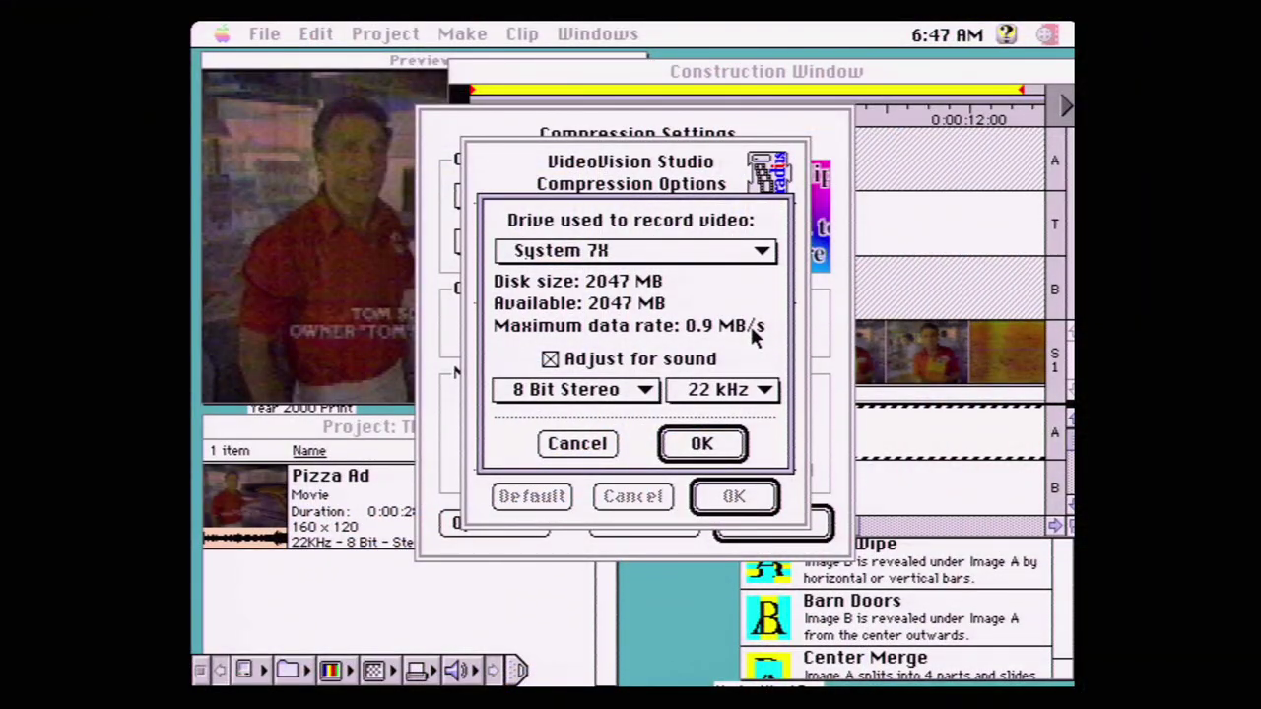
pyautogui.click(726, 443)
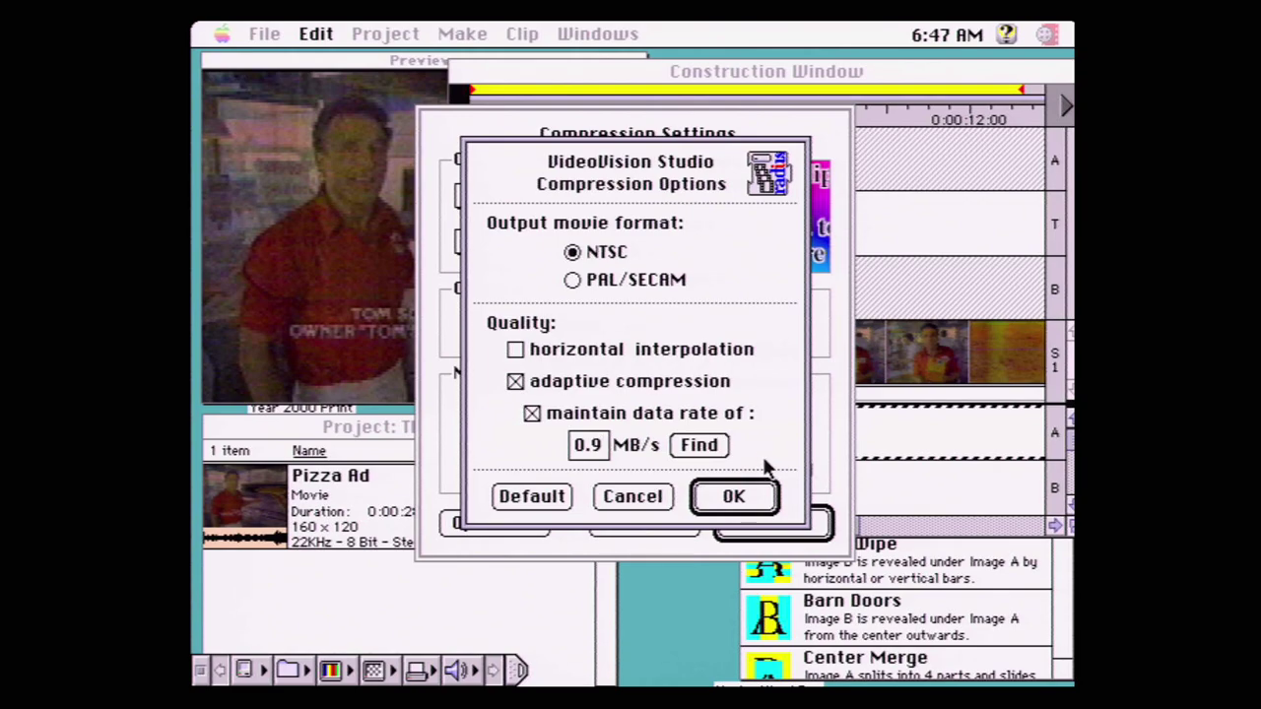
pyautogui.click(753, 499)
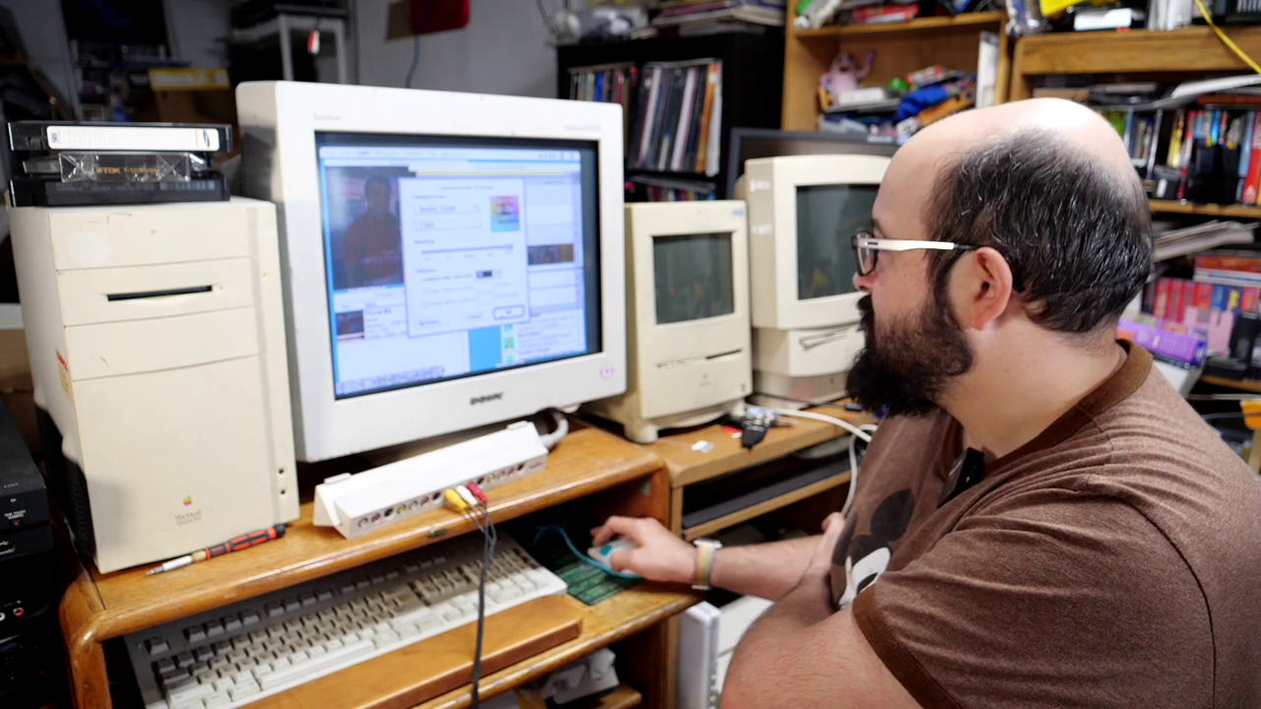
pyautogui.press('Return')
# - Set the movie capture to record at 320 x 240 with 4:3 aspect and start recording
pyautogui.click(344, 152)
pyautogui.click(370, 178)
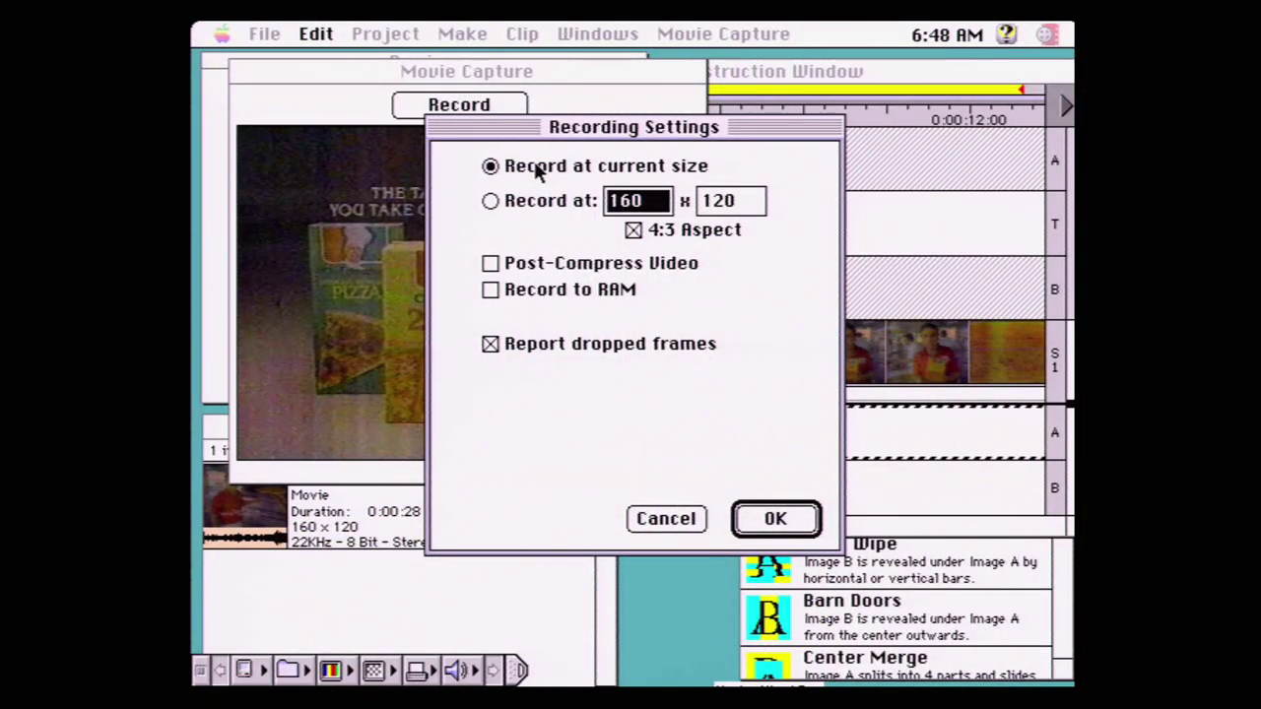
pyautogui.write('320')
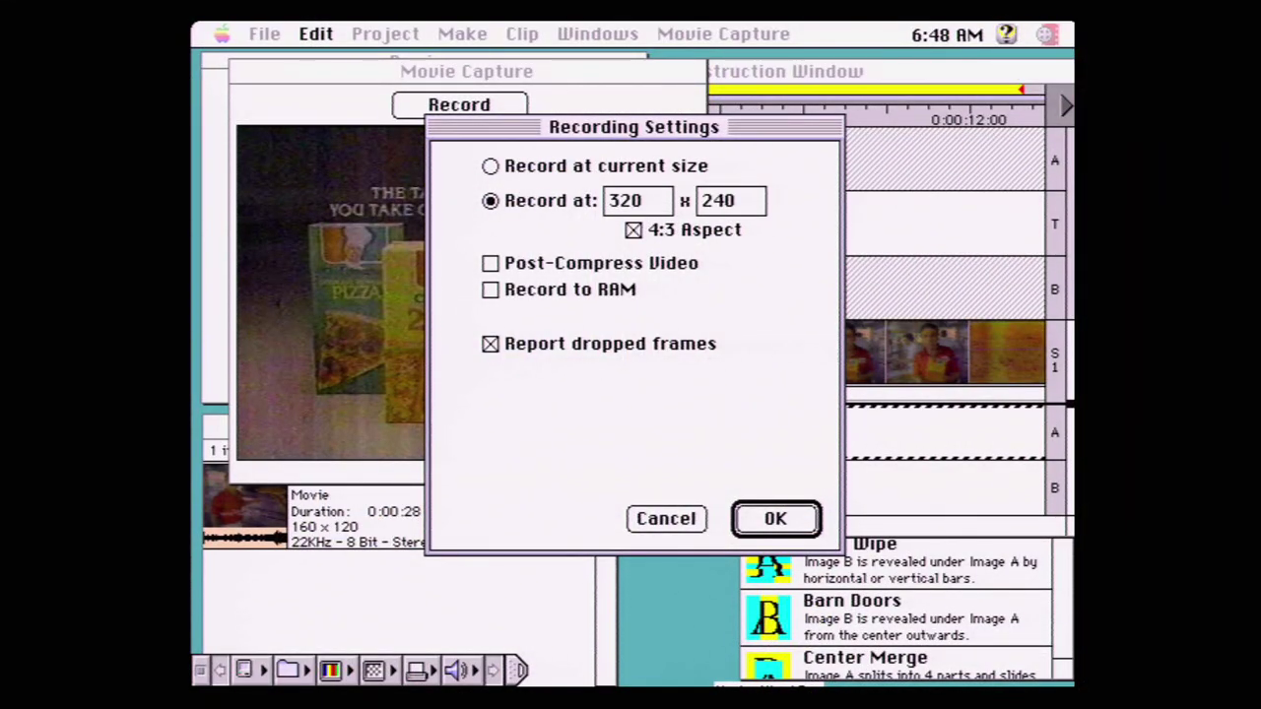
pyautogui.click(795, 516)
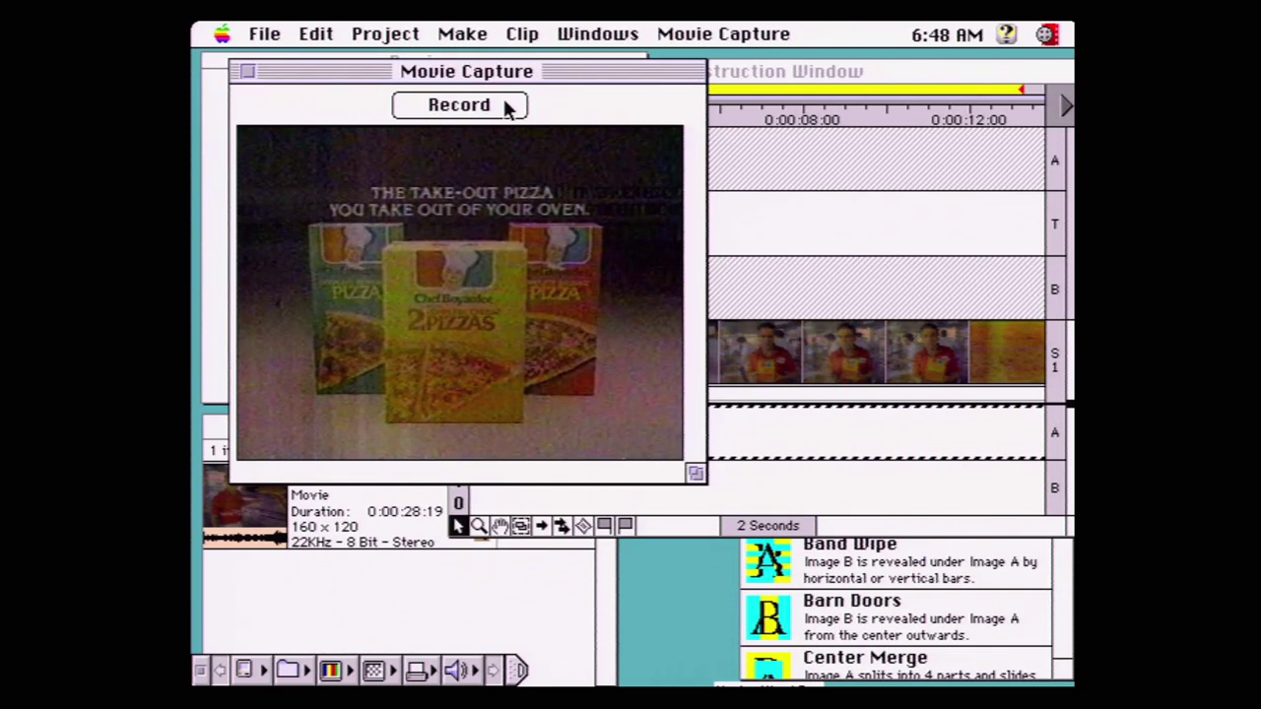
pyautogui.click(505, 104)
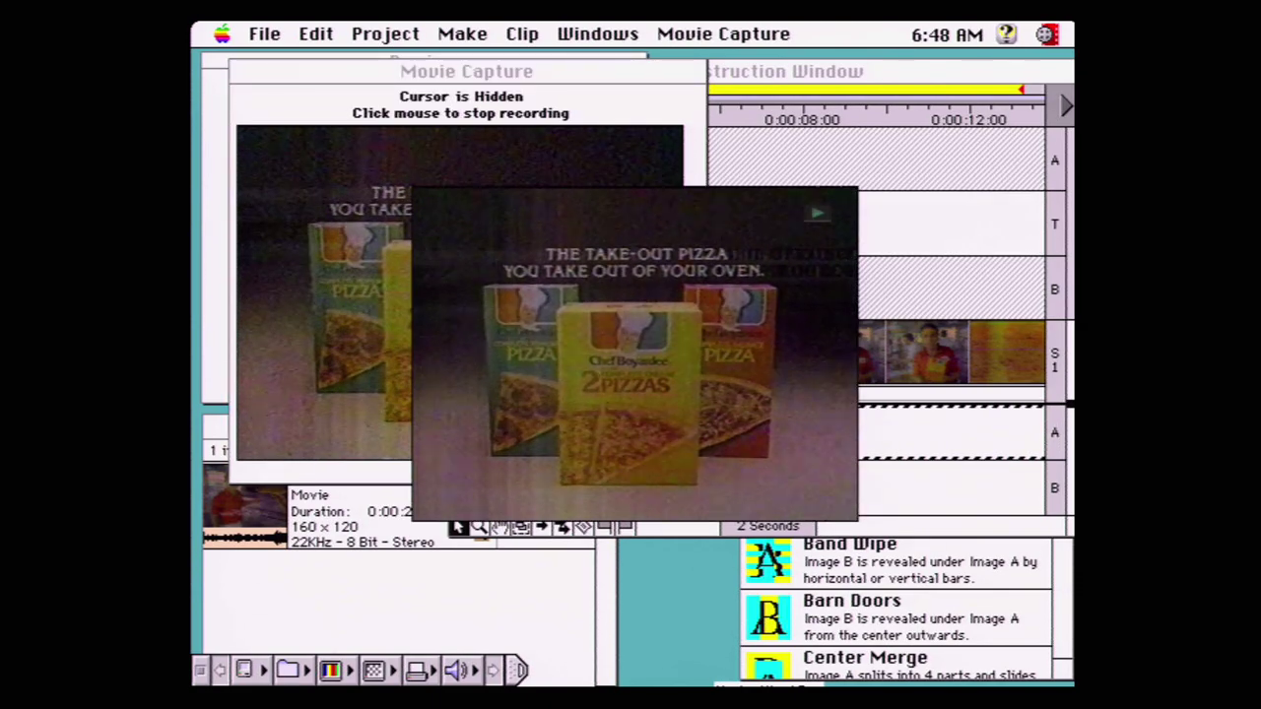